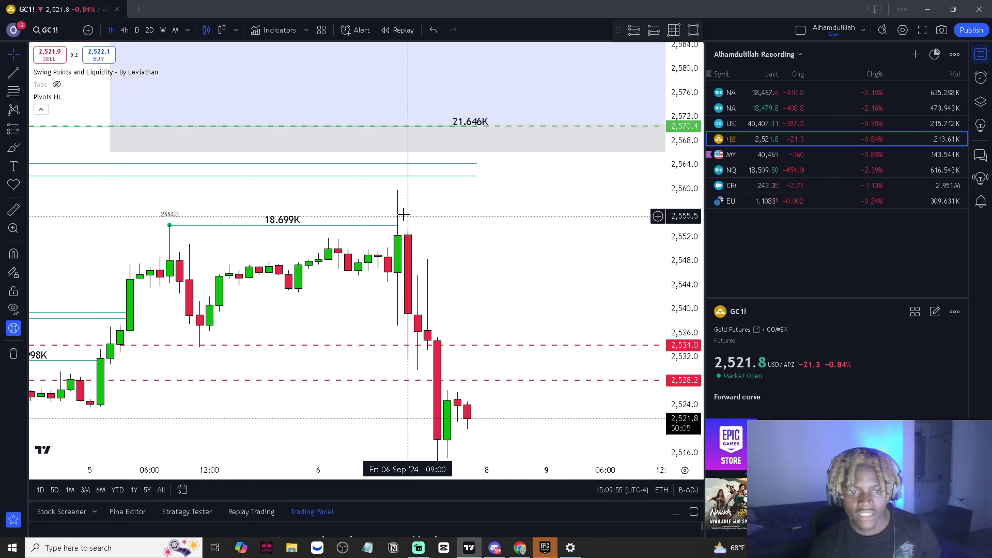
Draw an Arrow Marker at about 2,556.5, pointing at the upper wick of the tall 6 September candle
left_click(24, 152)
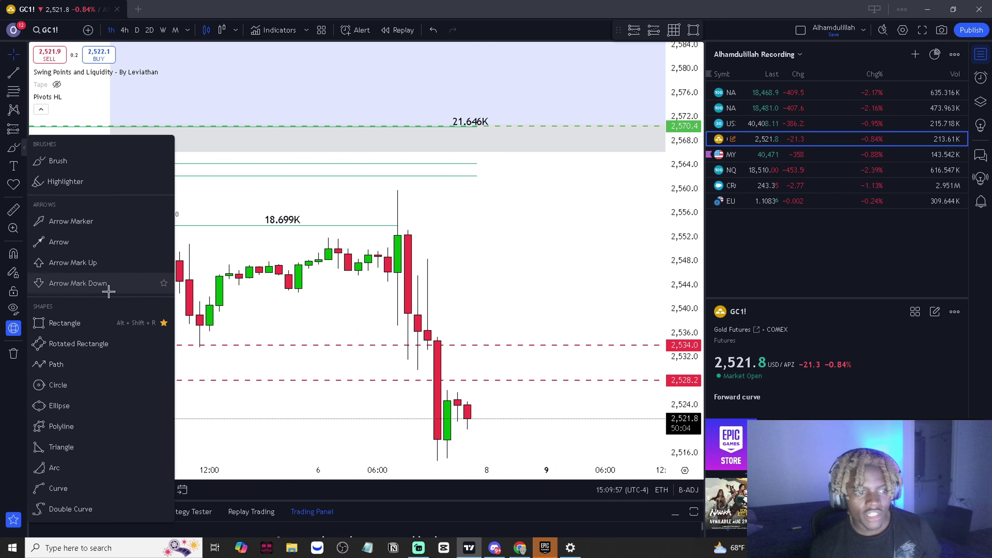
left_click(84, 222)
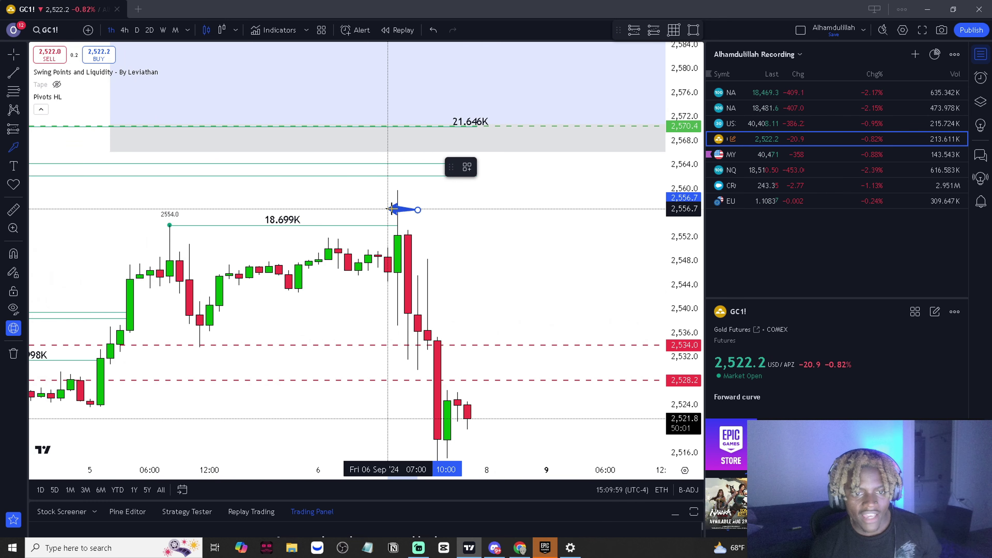
left_click(397, 210)
left_click_drag(407, 209, 447, 210)
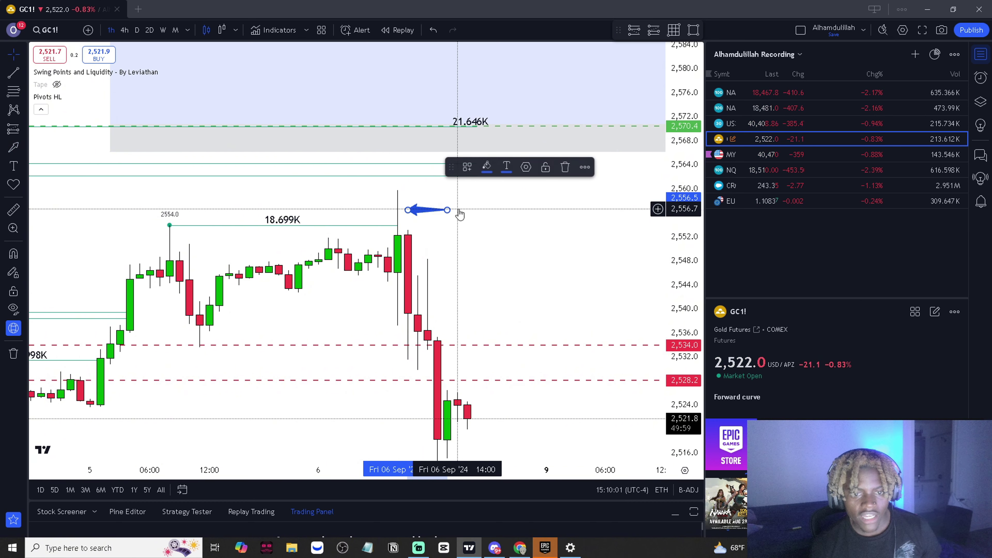
left_click(467, 216)
left_click_drag(501, 268, 484, 293)
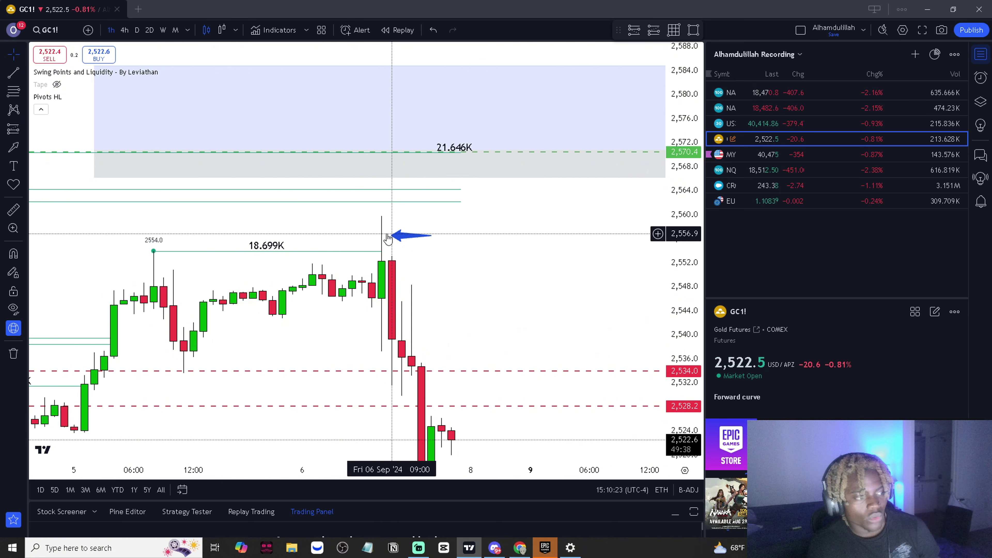
Compare the marked candle on the 4-hour, daily and higher timeframes, finishing on the 1-hour chart
left_click(125, 30)
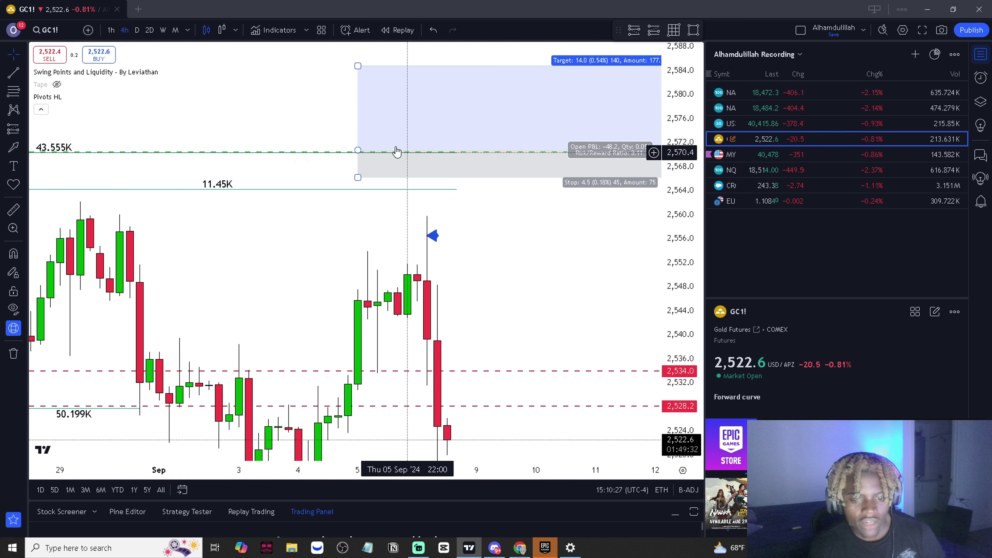
left_click(111, 30)
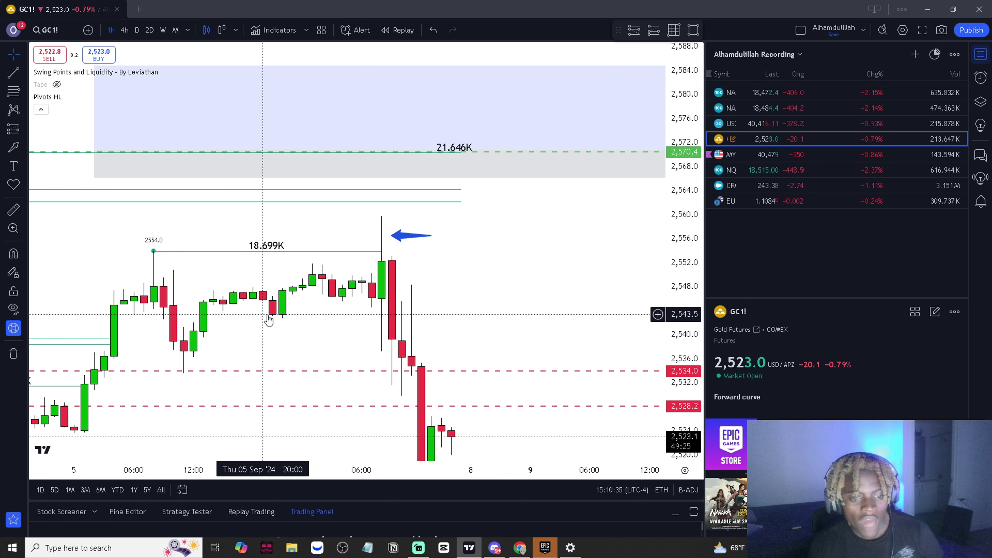
left_click(125, 30)
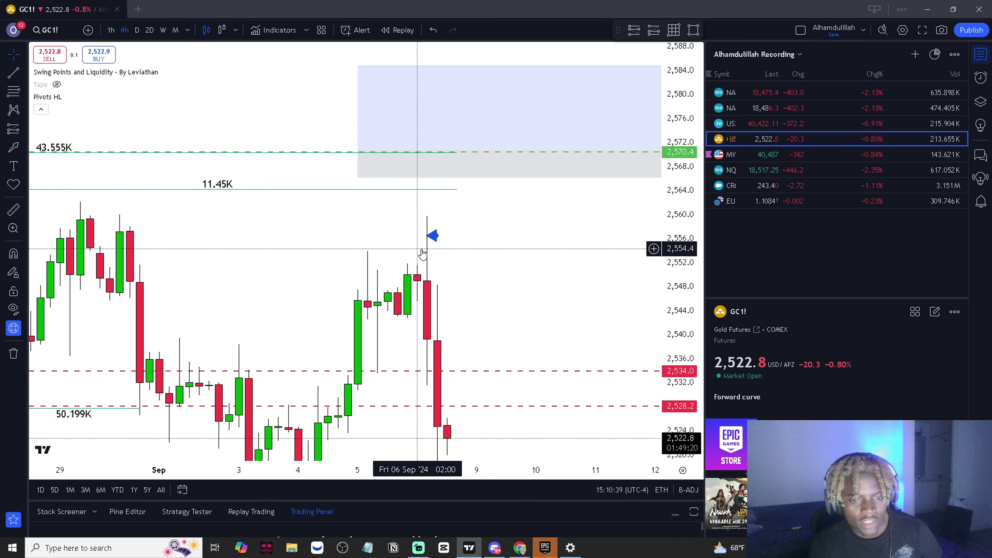
left_click(137, 30)
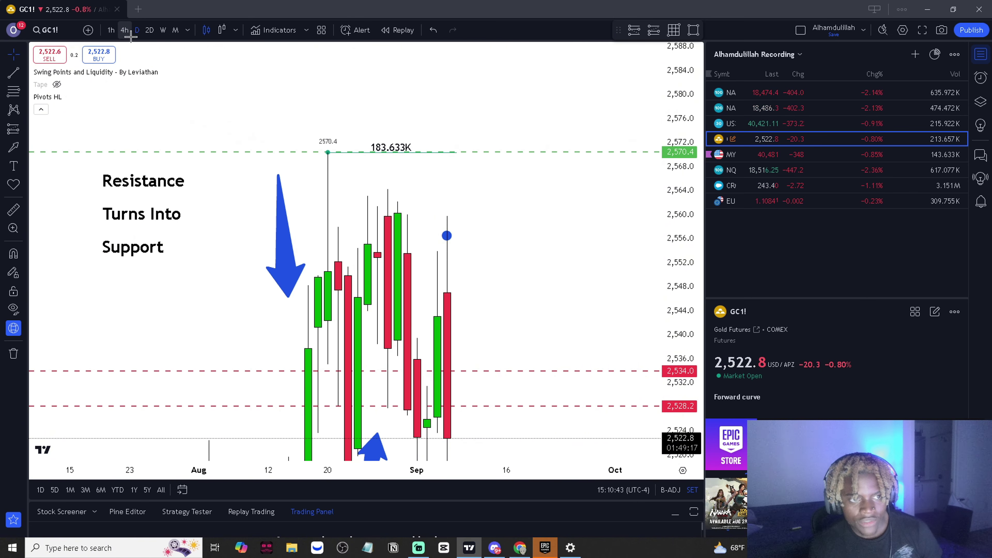
left_click(149, 30)
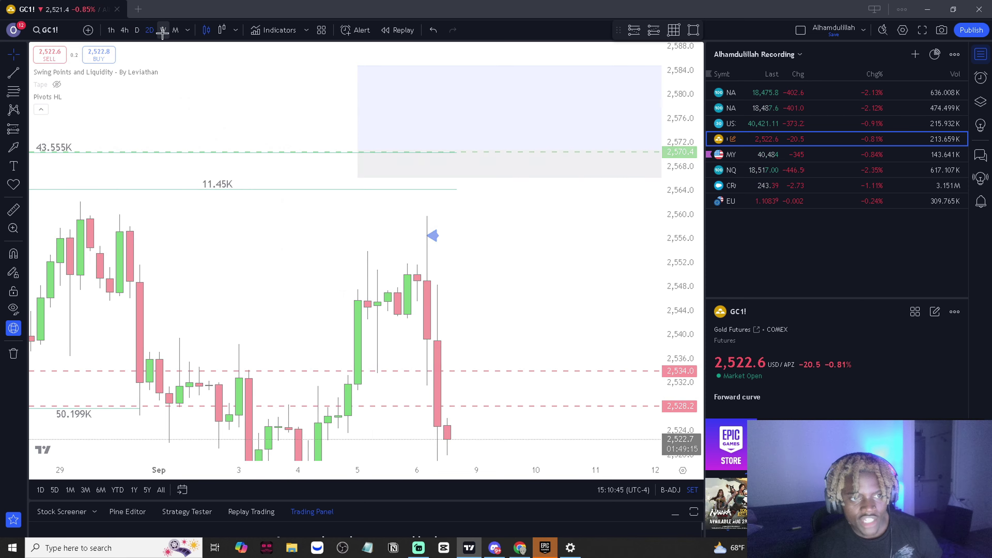
left_click(162, 30)
left_click(125, 30)
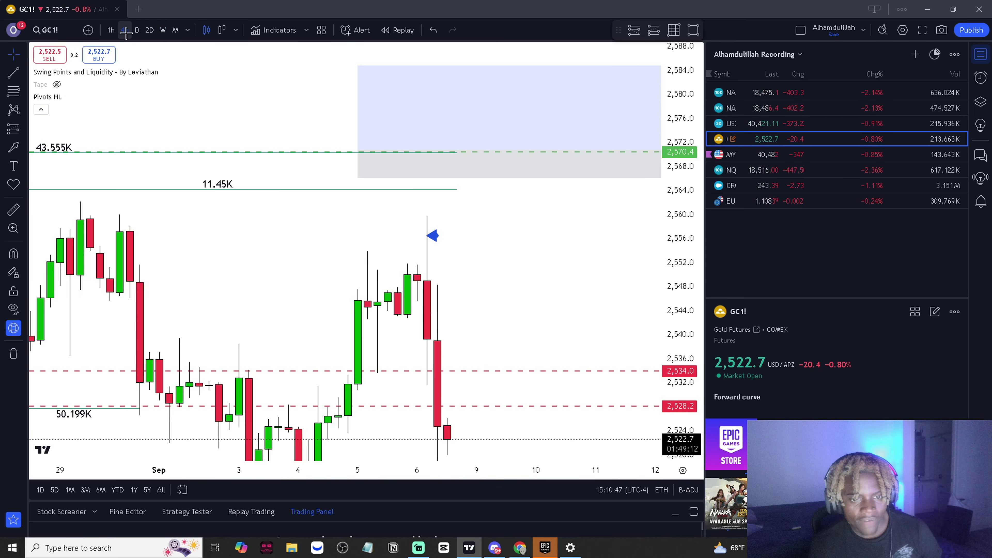
left_click(111, 30)
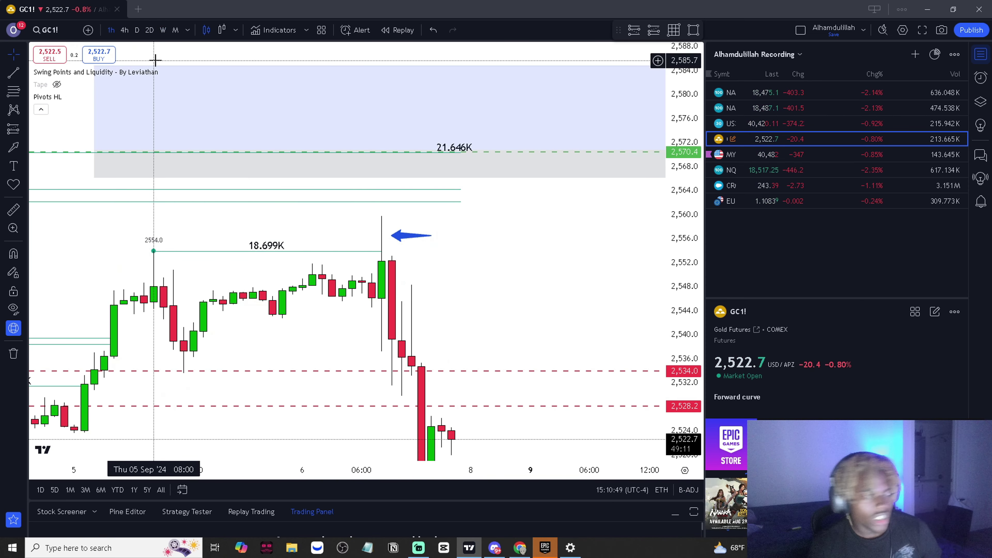
Reposition the blue arrow to about 2,556.4 beside the candle's upper wick
left_click(392, 236)
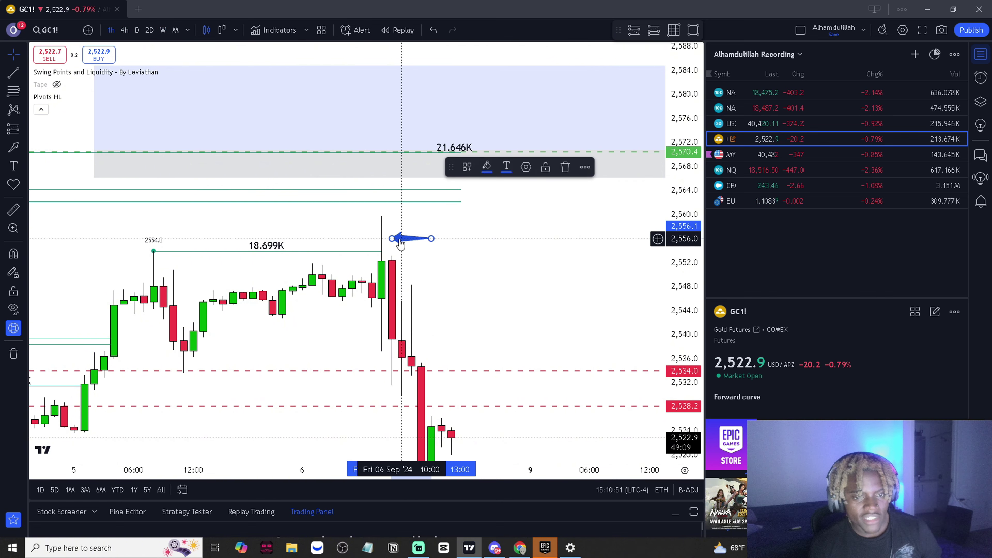
left_click(515, 259)
mouse_move(516, 259)
left_mouse_down()
mouse_move(425, 195)
mouse_move(435, 205)
left_mouse_up()
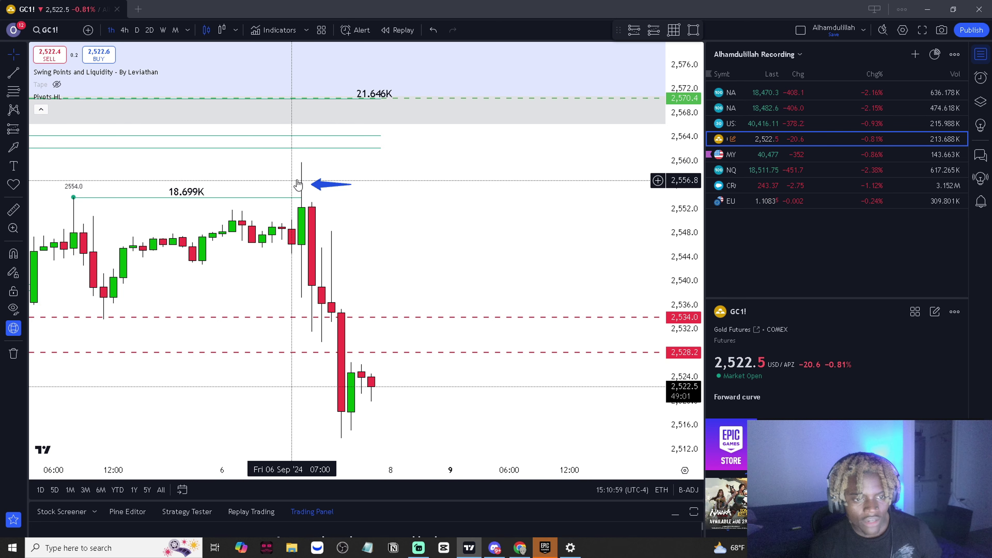
left_click(321, 188)
left_click_drag(321, 189, 321, 183)
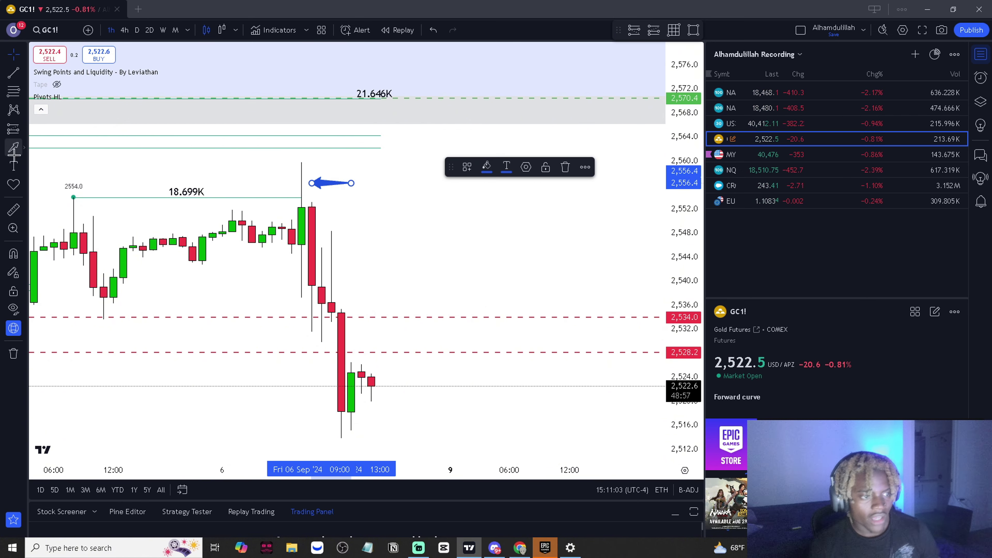
Add the text label "Upper Wick" and place it just above the arrow
left_click(13, 166)
left_click(323, 166)
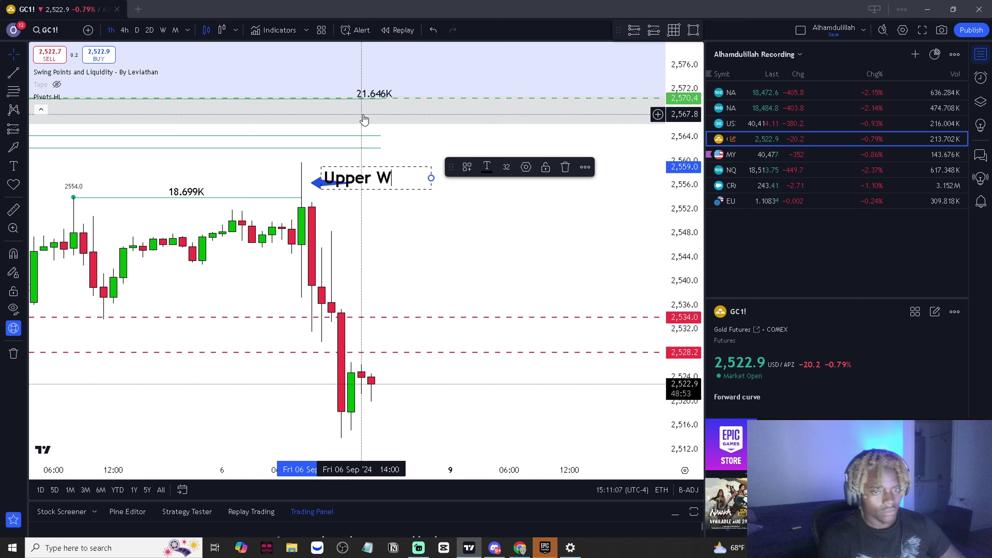
left_click(408, 210)
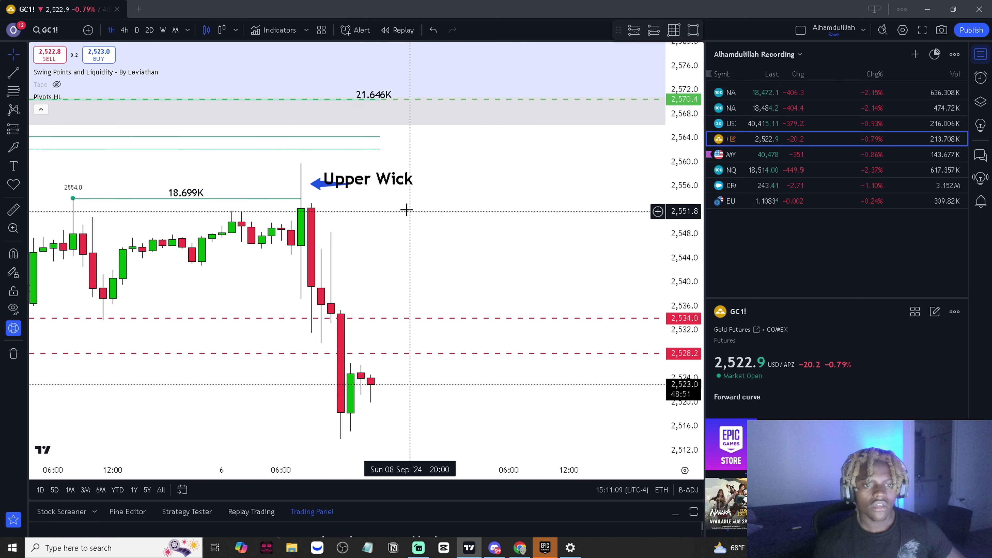
left_click_drag(382, 180, 335, 184)
left_click(412, 190)
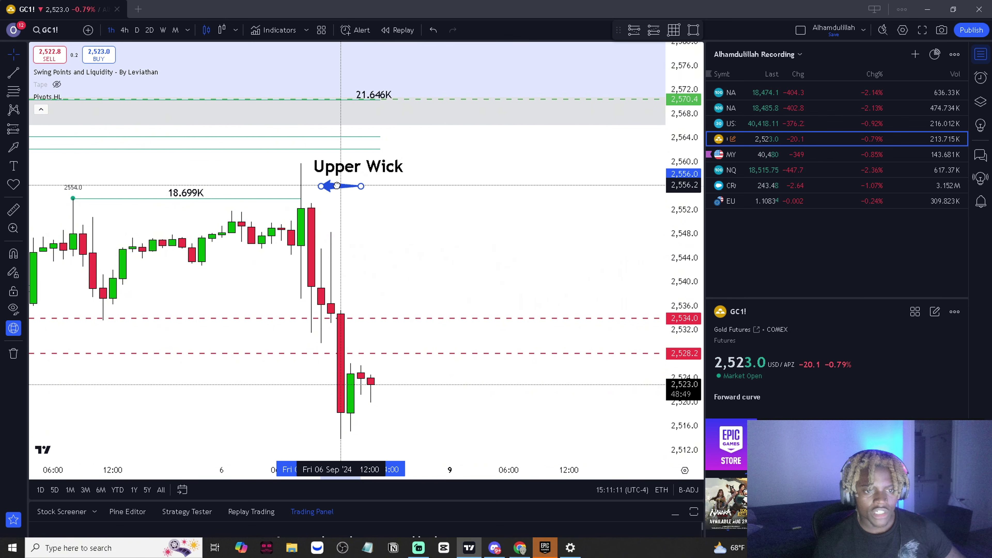
Change the arrow beneath the "Upper Wick" label from blue to black
left_click(337, 186)
left_click(487, 166)
left_click(594, 190)
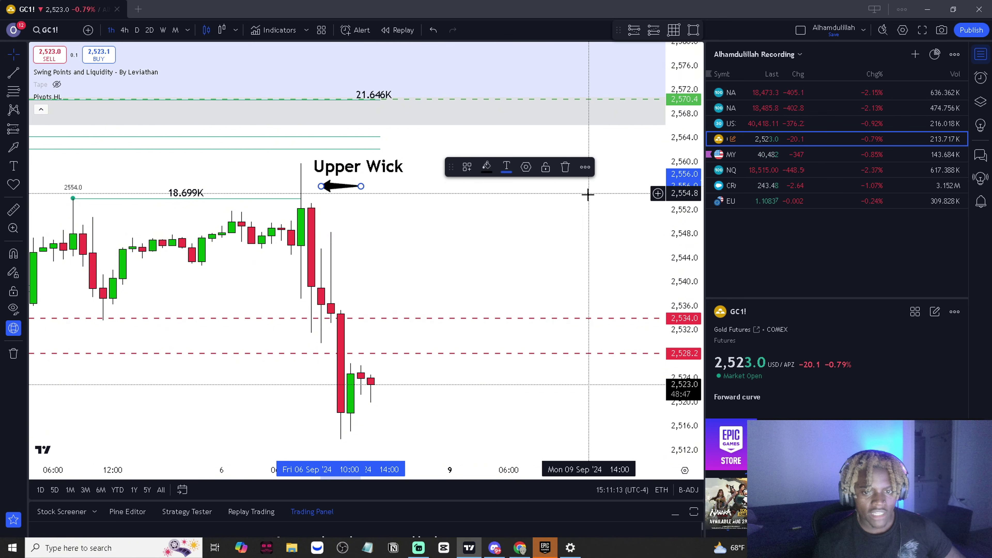
left_click(437, 234)
left_click_drag(395, 237, 456, 276)
Duplicate the black arrow as a right-pointing one at the candle's lower wick, and duplicate the "Upper Wick" label
left_click(400, 229)
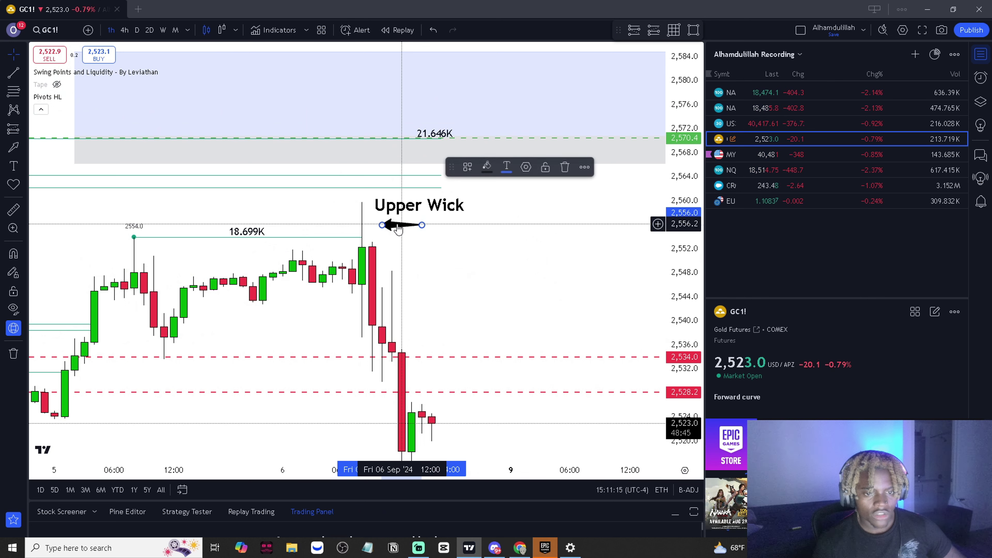
left_click_drag(398, 226, 328, 319)
left_click(421, 206)
left_click_drag(421, 205, 417, 184)
left_click_drag(415, 183, 424, 210)
left_click(412, 180)
Change the duplicated label's text to "Lower Wick" and show the chart in full screen
double_click(412, 182)
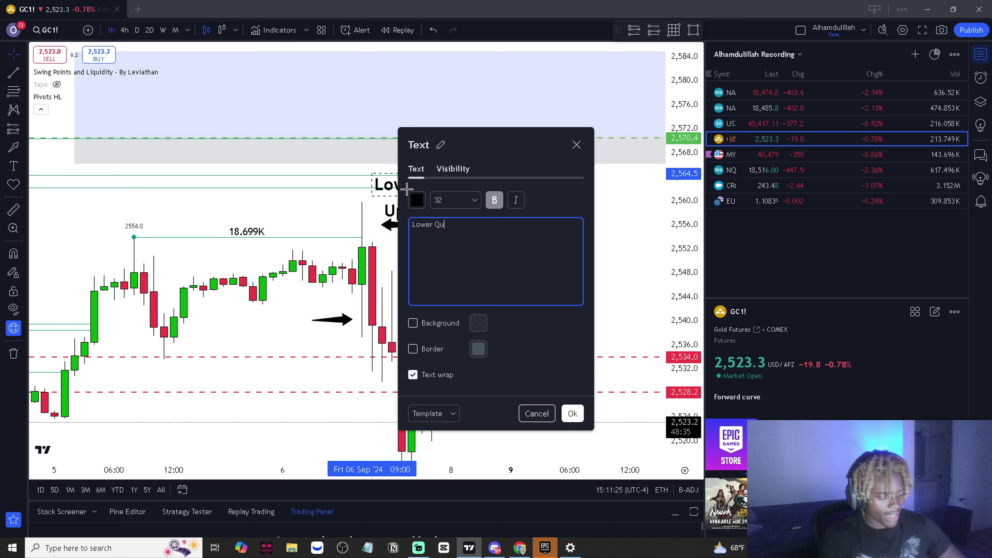
type("Lower Quc")
key("BackSpace")
key("F11")
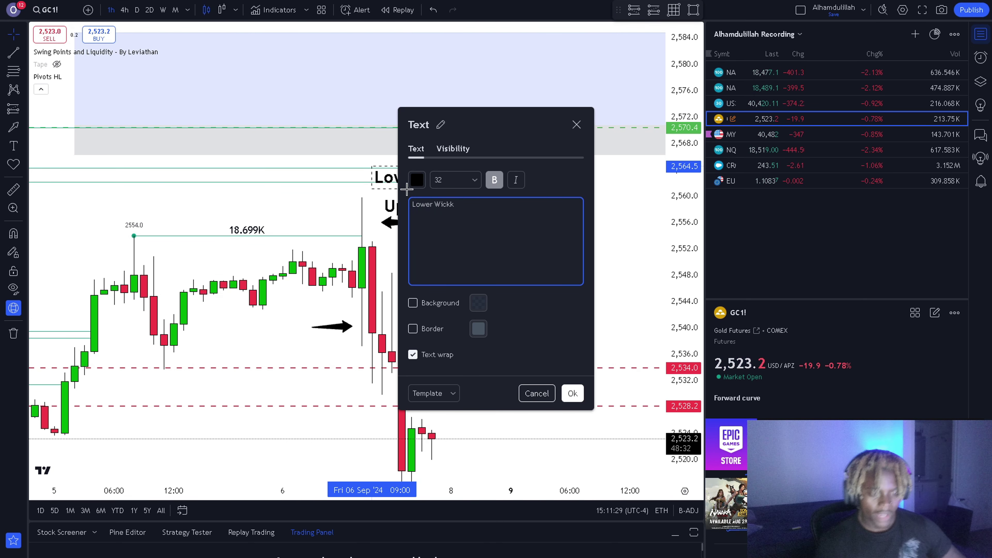
key("F11")
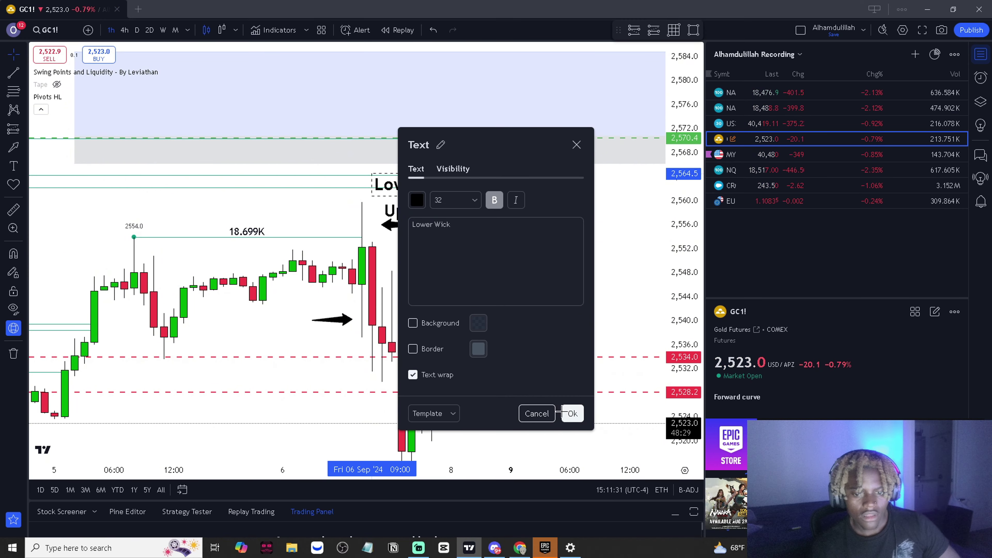
left_click(571, 413)
key("F11")
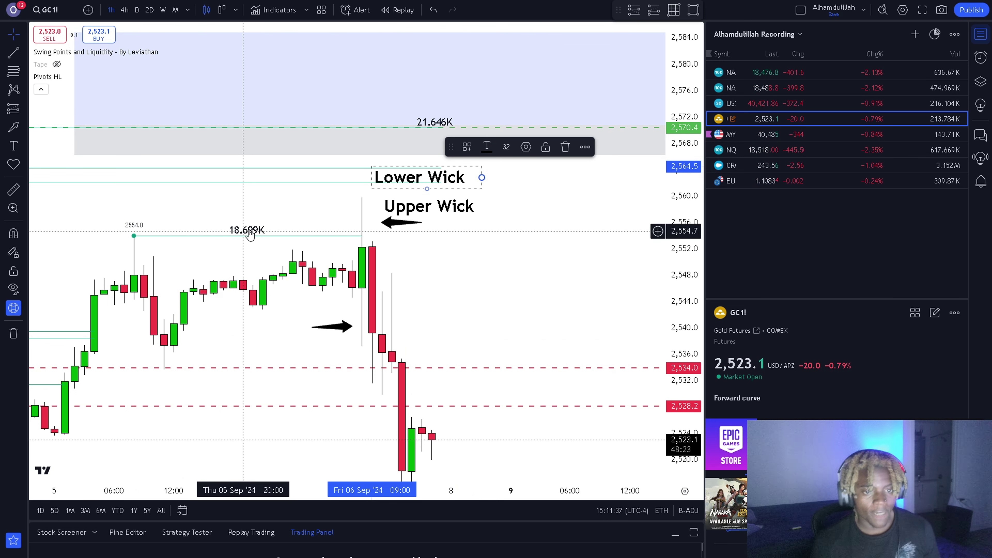
Move the "Lower Wick" label directly above the arrow that points at the candle's lower wick
left_click_drag(417, 177, 299, 306)
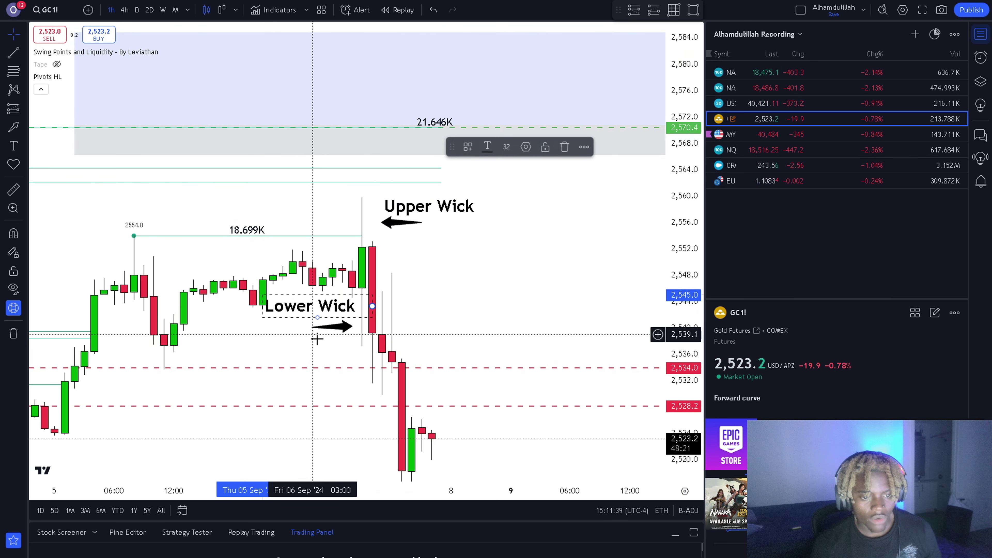
left_click(363, 329)
left_click_drag(448, 268, 459, 284)
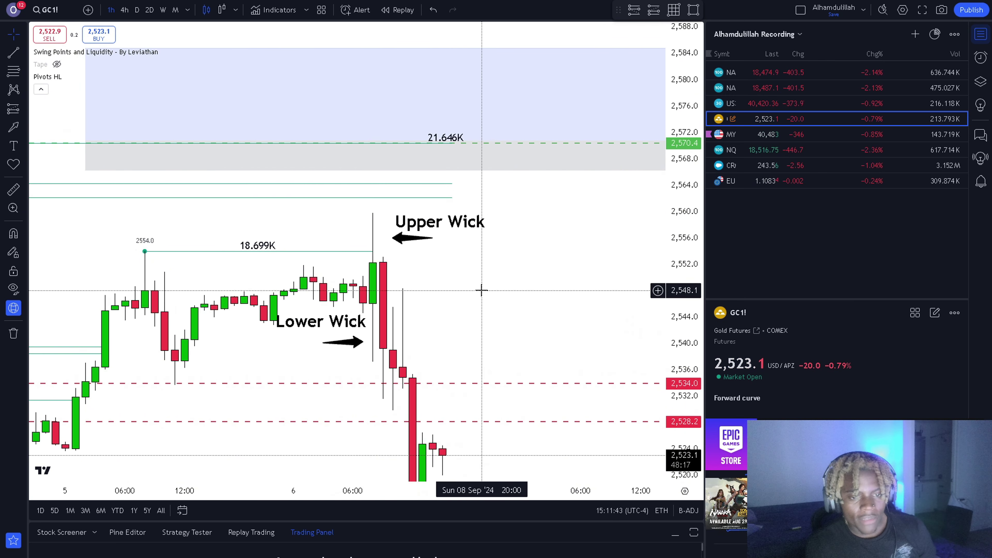
left_click_drag(681, 227, 611, 355)
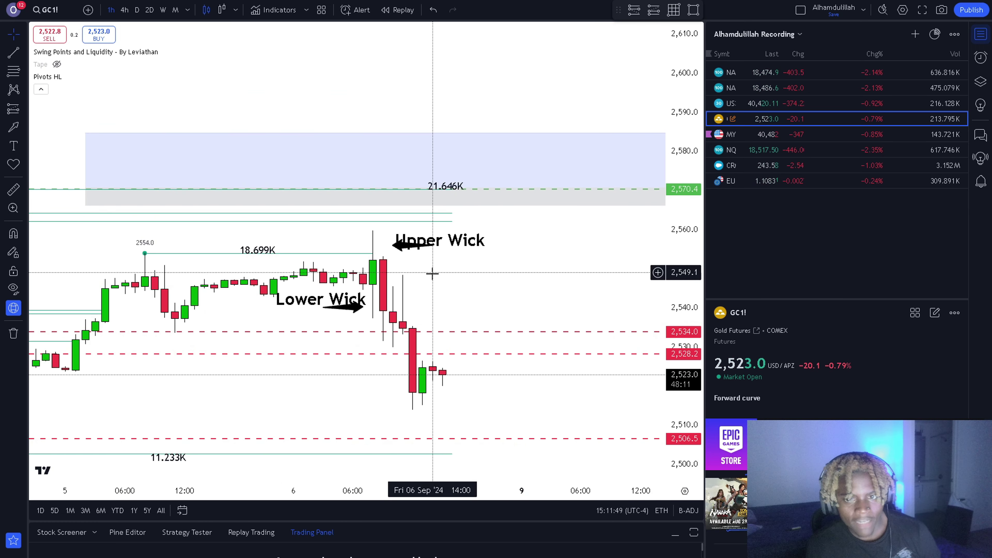
scroll(433, 274, "down", 3)
left_click(14, 333)
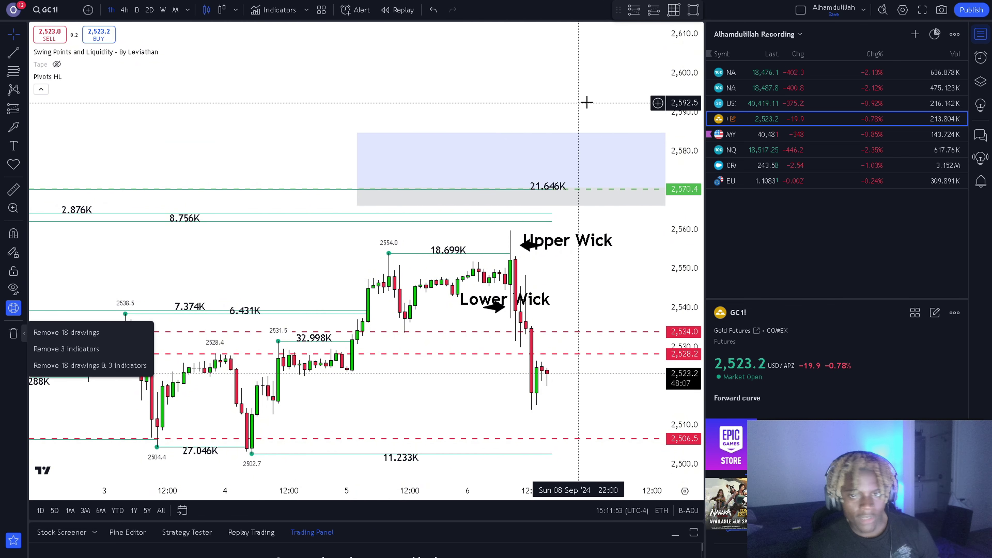
left_click(46, 9)
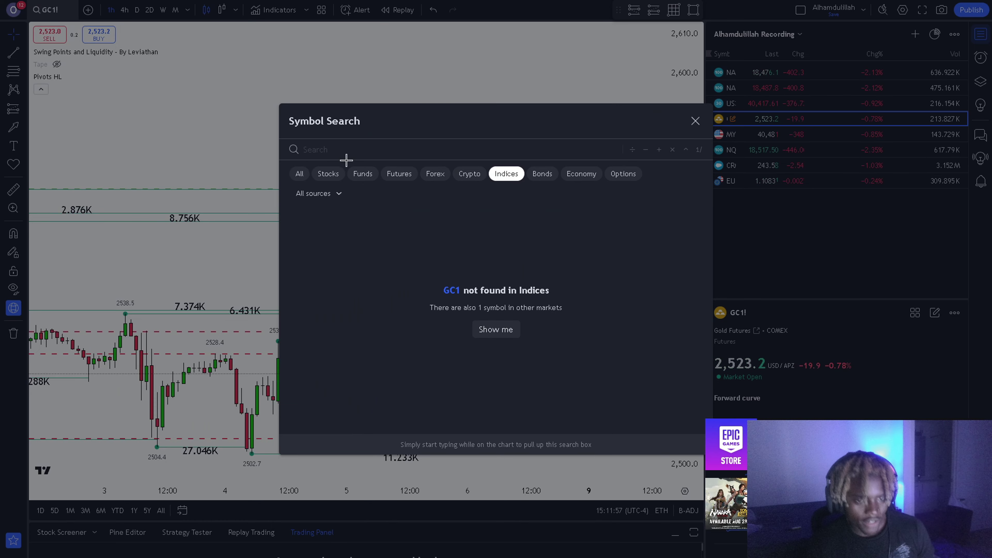
key("Escape")
Load NAS100 from the watchlist and remove the 2 existing drawings from its chart
left_click(721, 72)
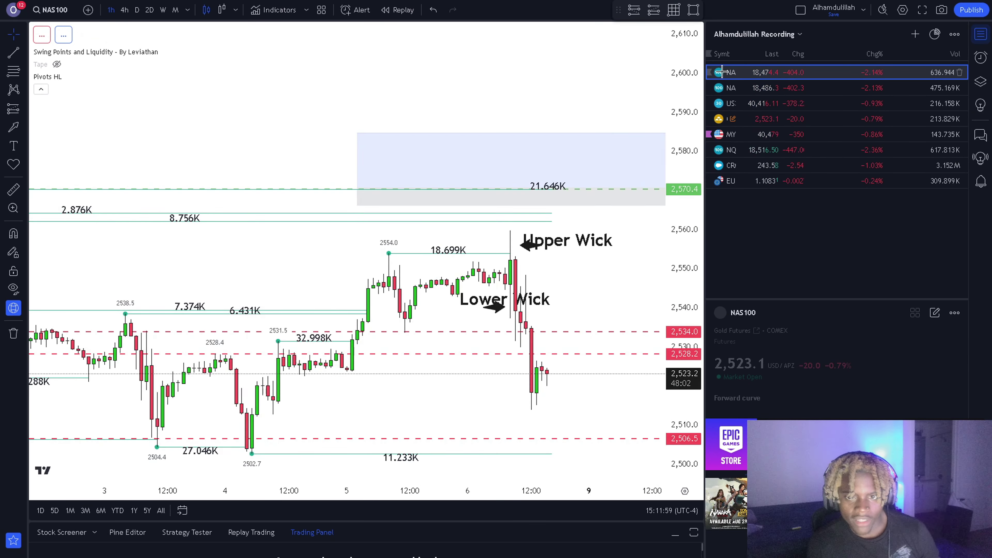
scroll(144, 273, "down", 5)
left_click(14, 333)
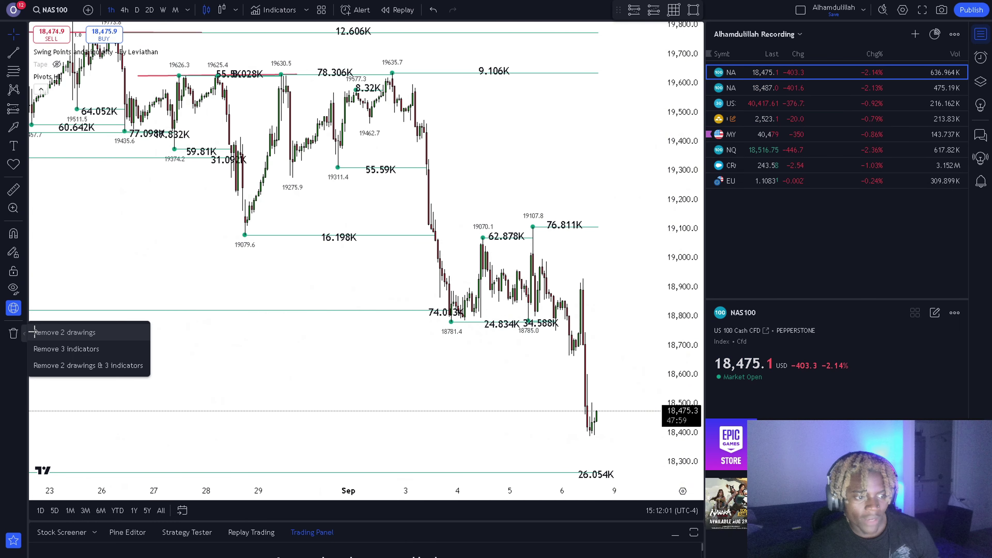
left_click(34, 332)
View the NAS100 chart on the daily timeframe and switch it to the 4-hour timeframe
scroll(367, 222, "down", 5)
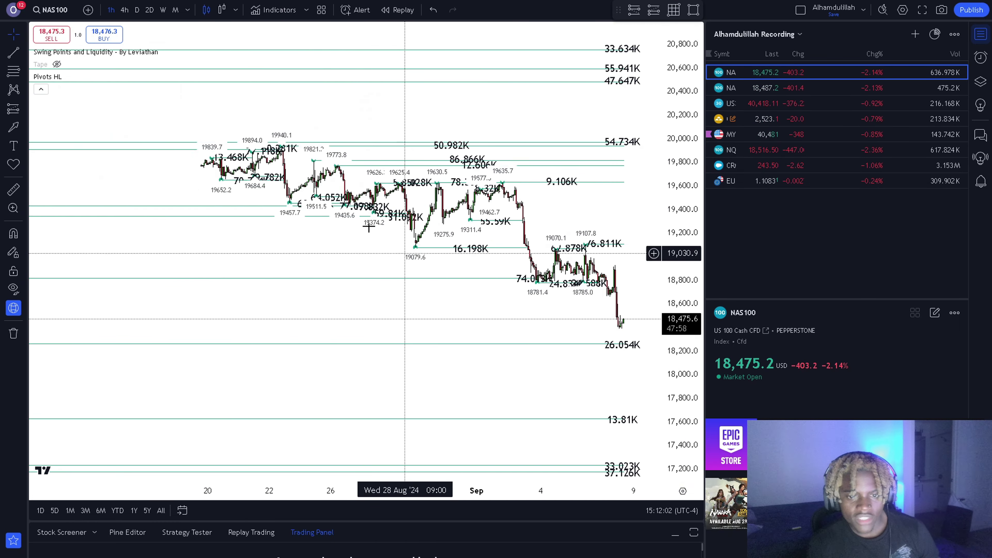
left_click(138, 10)
scroll(274, 235, "up", 3)
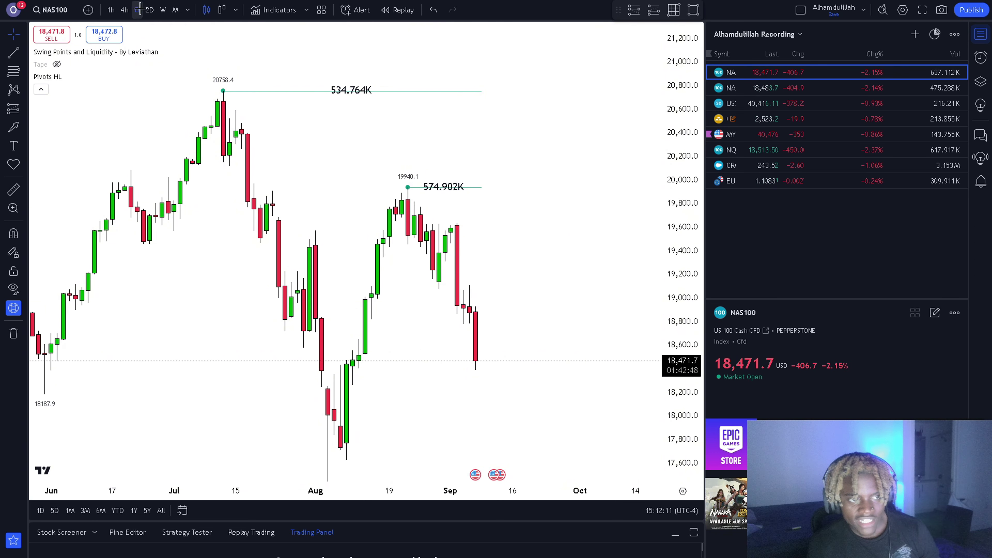
left_click(124, 10)
scroll(350, 231, "down", 3)
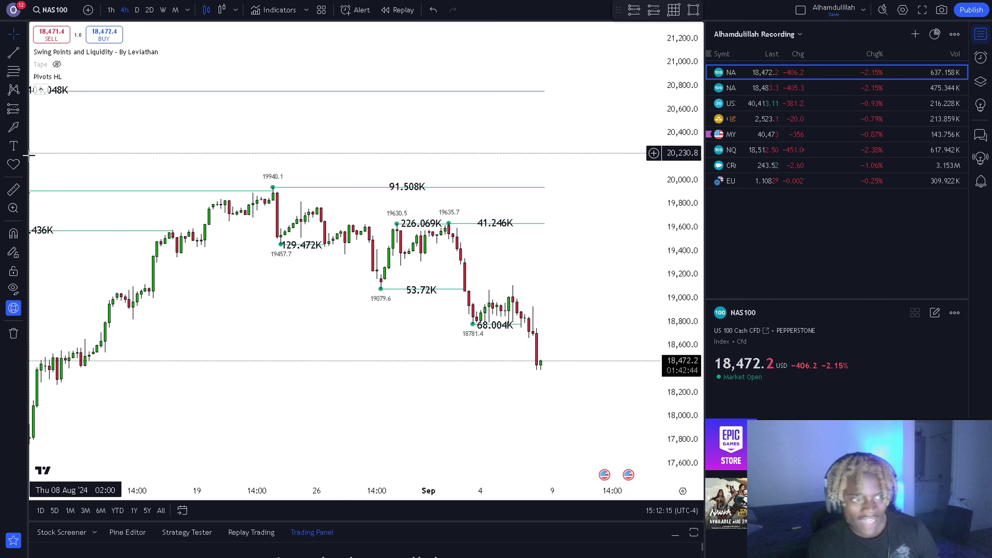
Draw a thin rectangle zone along the swing highs labelled 19630.5 and 19635.7, extending it back across earlier price history
left_click(693, 10)
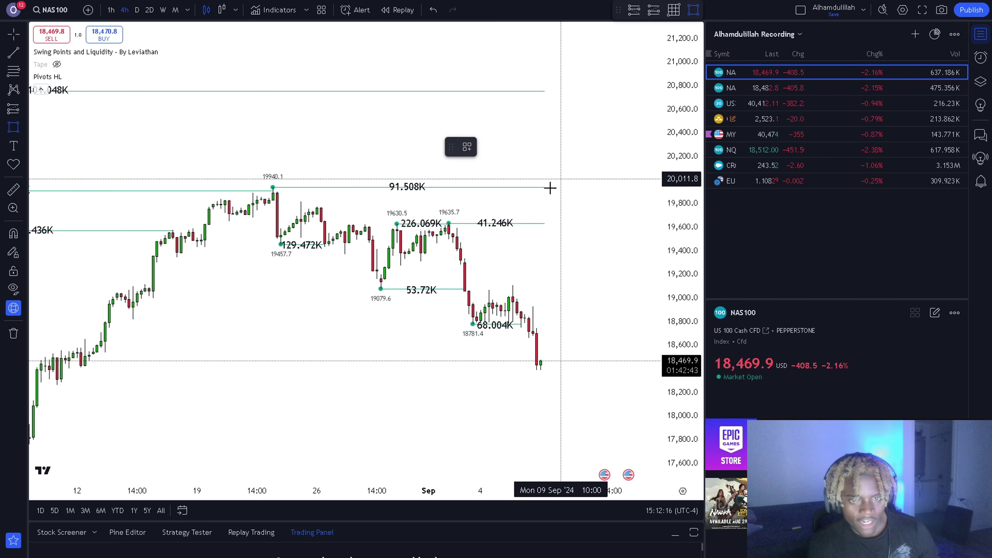
left_click(529, 221)
left_click(529, 225)
left_click(478, 266)
scroll(436, 282, "down", 4)
left_click_drag(413, 282, 332, 302)
scroll(547, 311, "up", 1)
scroll(390, 291, "down", 7)
left_click_drag(231, 296, 320, 334)
scroll(320, 334, "up", 7)
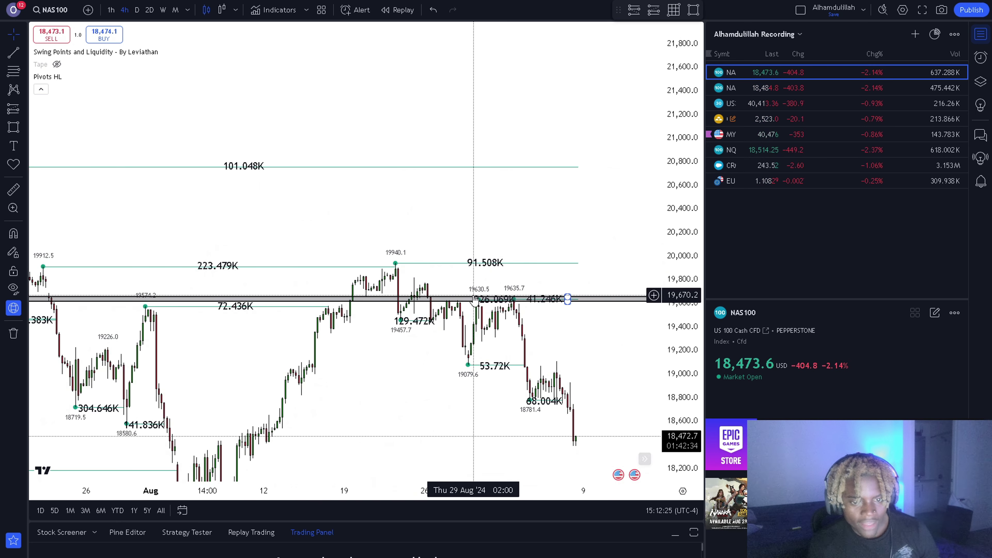
Delete the rectangle zone along the swing highs labelled 19630.5 and 19635.7
scroll(598, 348, "up", 5)
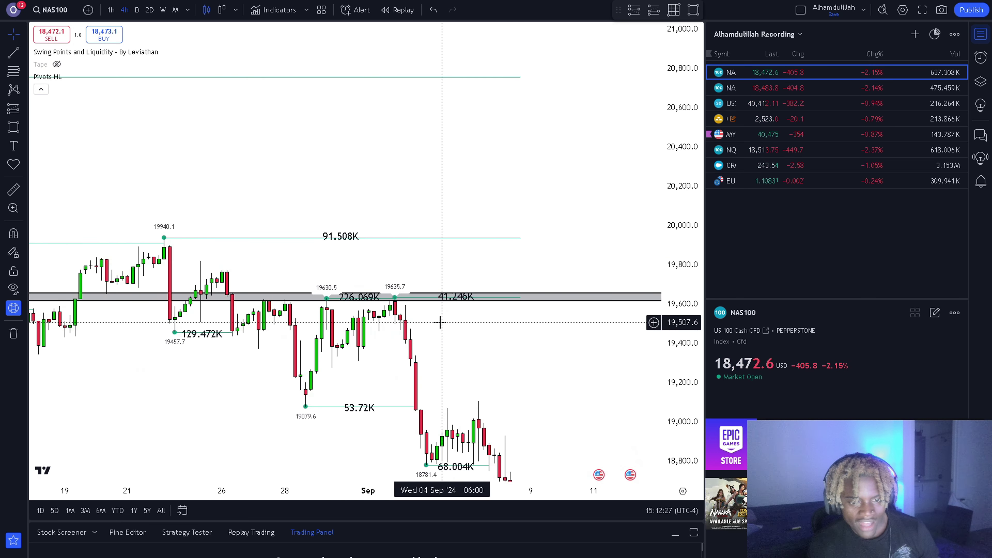
left_click_drag(669, 365, 668, 57)
left_click_drag(462, 346, 484, 240)
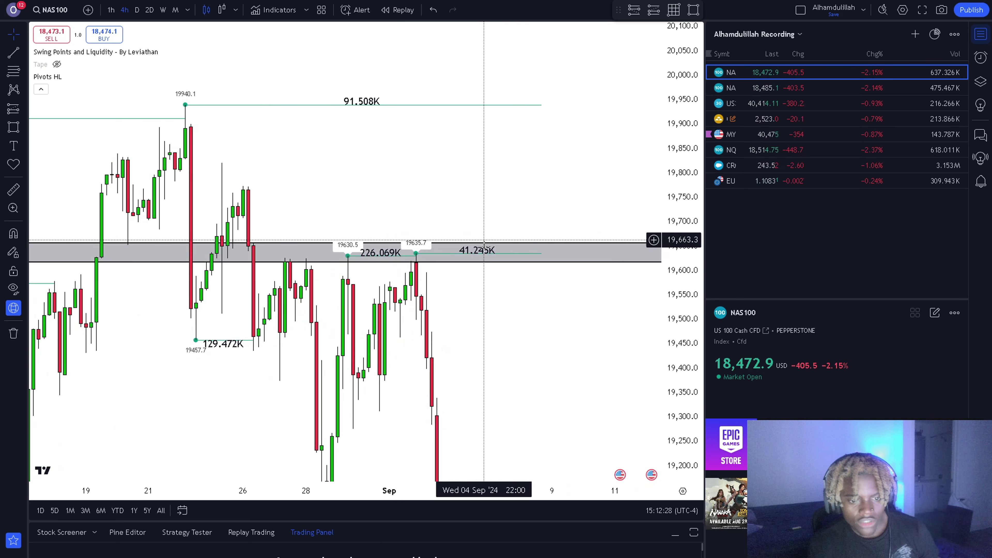
left_click(532, 262)
left_click(600, 147)
Examine the candles around the 19630.5 and 19635.7 swing highs and the late-August lows on the 4-hour chart
scroll(461, 266, "up", 5)
left_click_drag(447, 284, 535, 268)
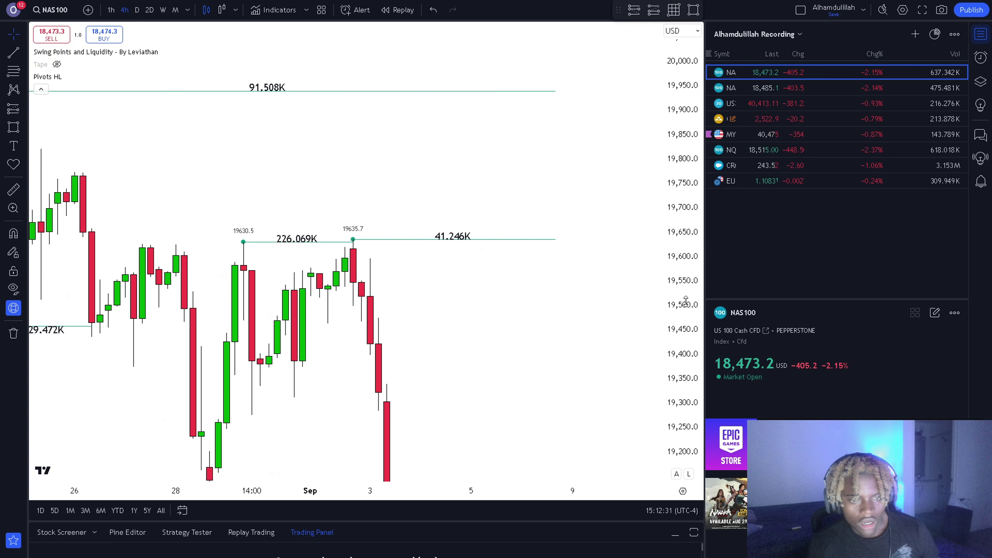
left_click_drag(686, 304, 678, 45)
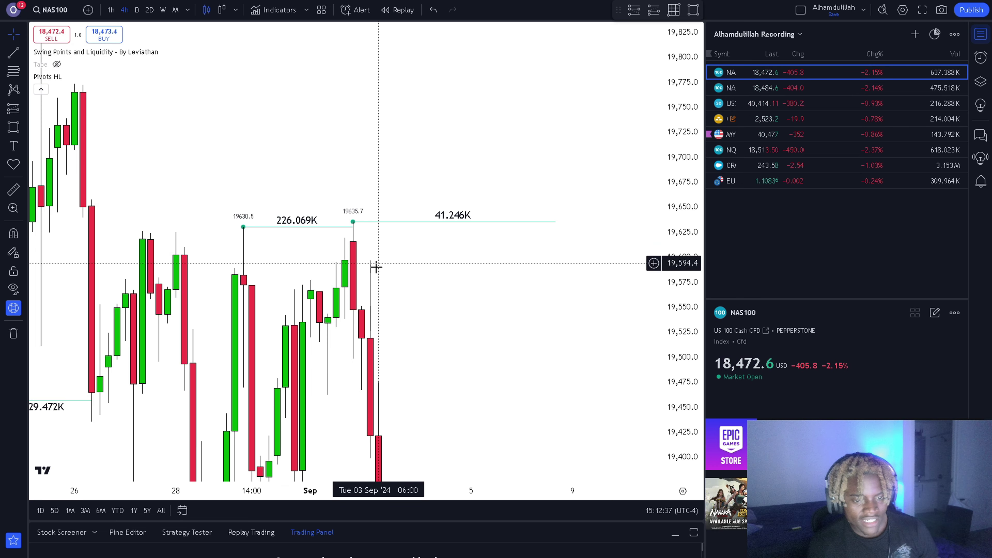
left_click_drag(444, 320, 436, 240)
left_click_drag(690, 207, 518, 425)
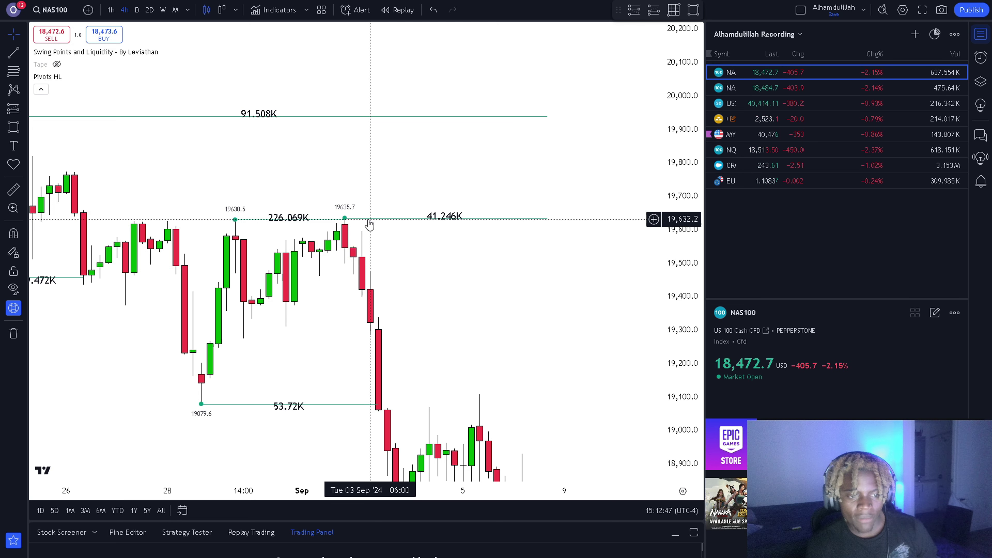
left_click_drag(429, 275, 555, 312)
left_click_drag(370, 404, 544, 357)
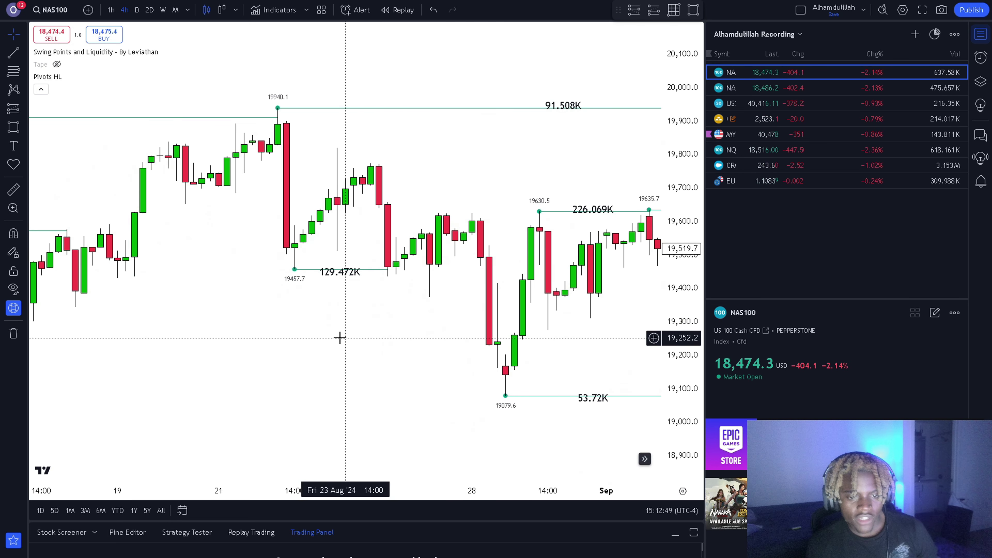
scroll(405, 316, "right", 5)
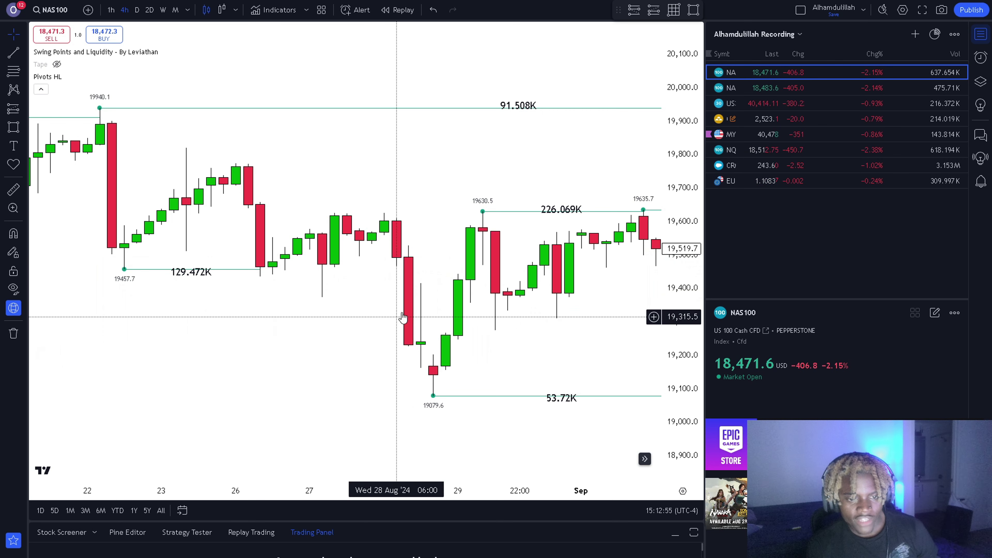
Draw a short arrow pointing at the long upper wick of the 28 Aug candle before the 19079.6 low, then adjust its position
left_click(22, 107)
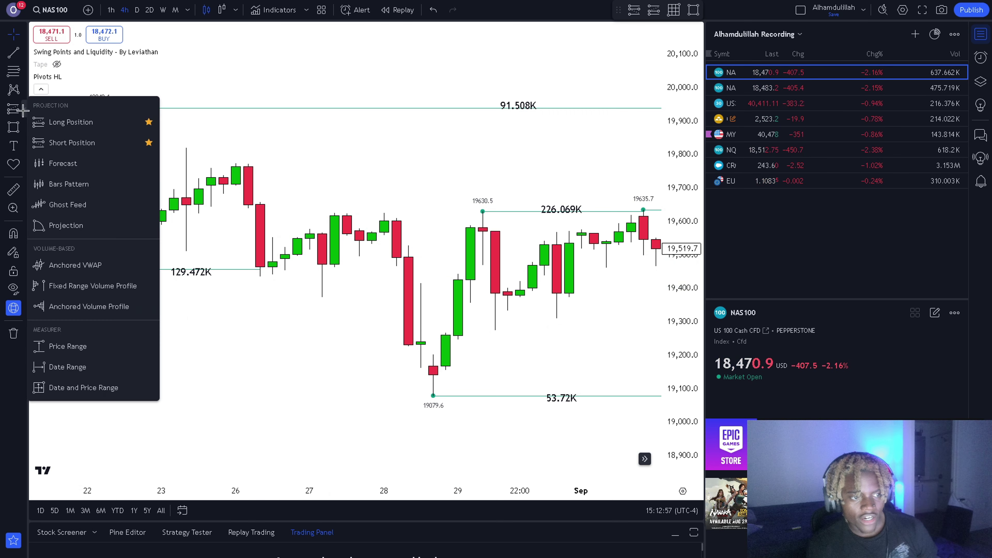
left_click(15, 127)
left_click(66, 222)
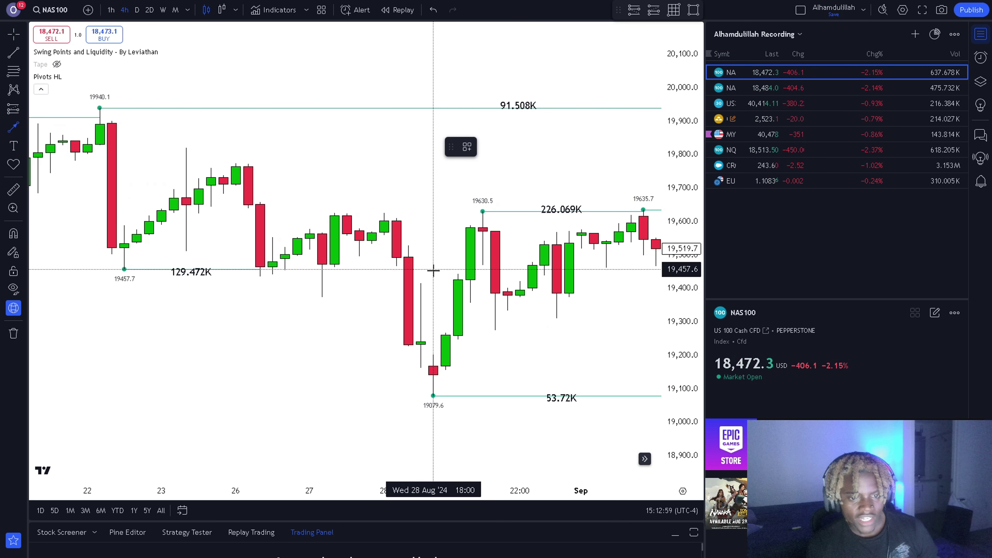
left_click(445, 315)
left_click(421, 313)
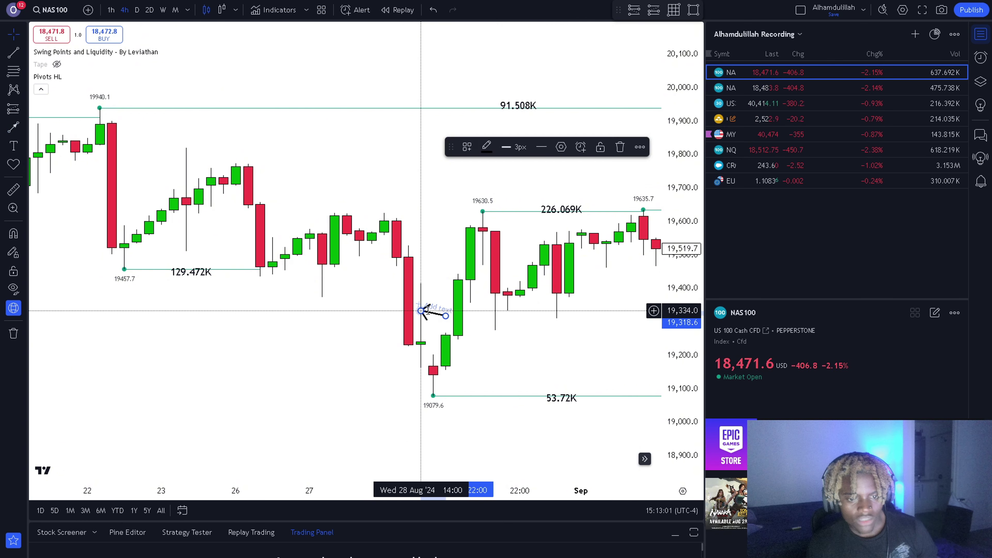
left_click_drag(437, 317, 442, 323)
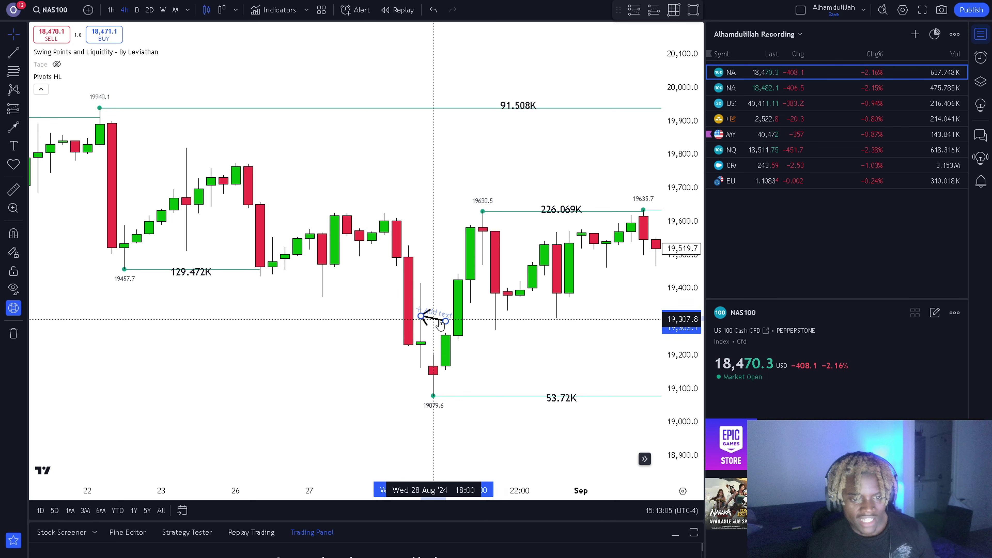
left_click(432, 294)
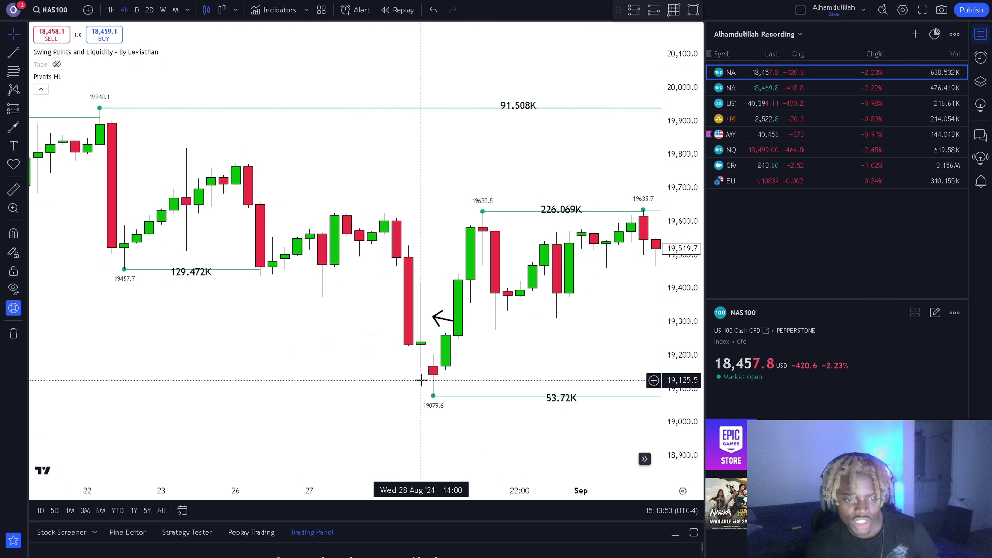
Review the August price action on the 4-hour chart and the broader swings since May on the daily timeframe
scroll(496, 354, "right", 5)
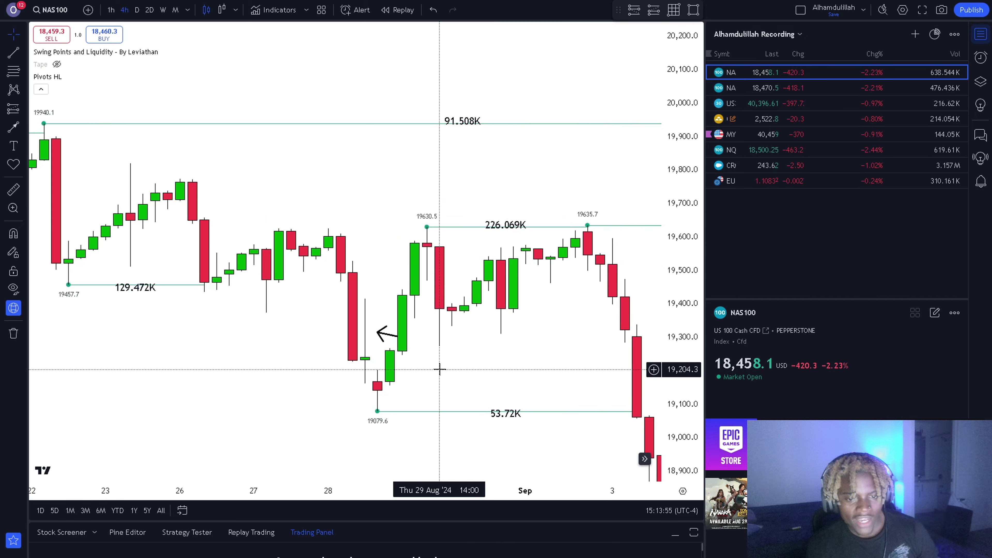
left_click_drag(686, 248, 685, 377)
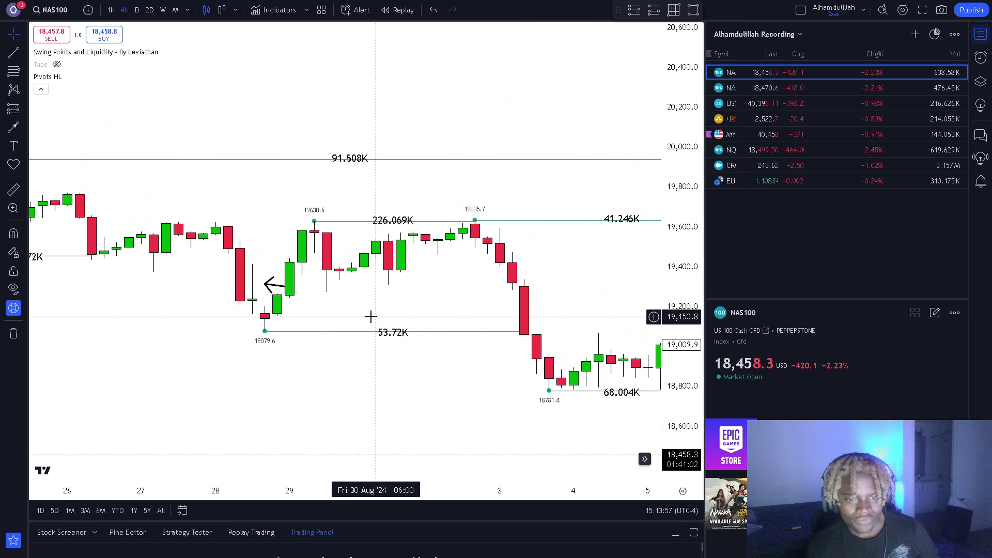
left_click_drag(365, 314, 542, 316)
left_click_drag(351, 290, 440, 296)
scroll(407, 347, "down", 5)
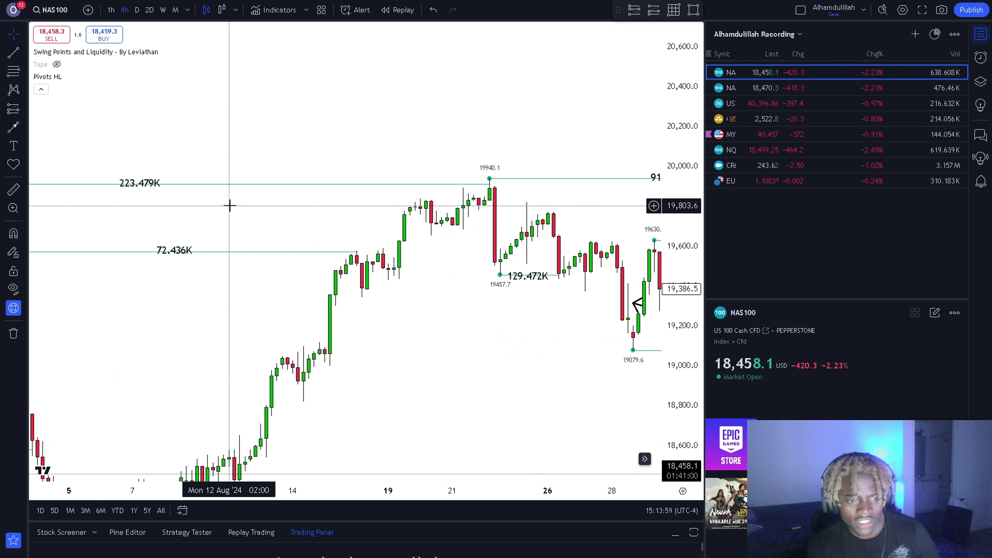
left_click(137, 10)
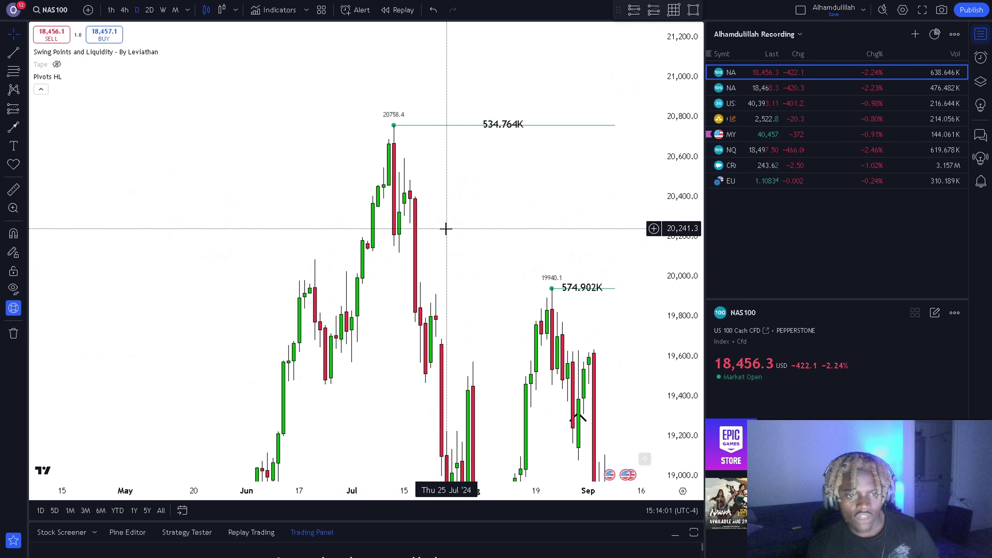
left_click_drag(631, 290, 358, 160)
scroll(358, 160, "down", 2)
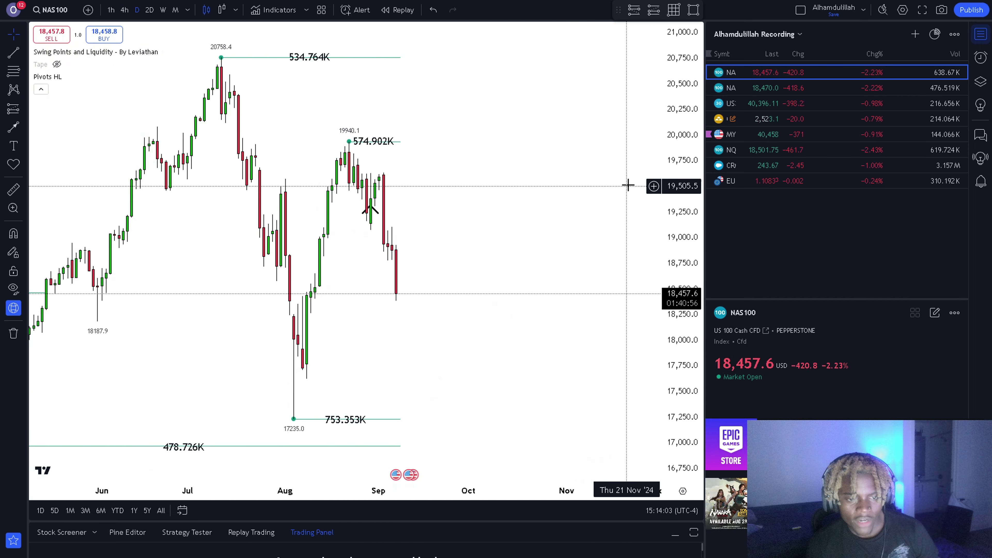
left_click(653, 145)
left_click_drag(683, 130, 681, 187)
scroll(203, 94, "down", 1)
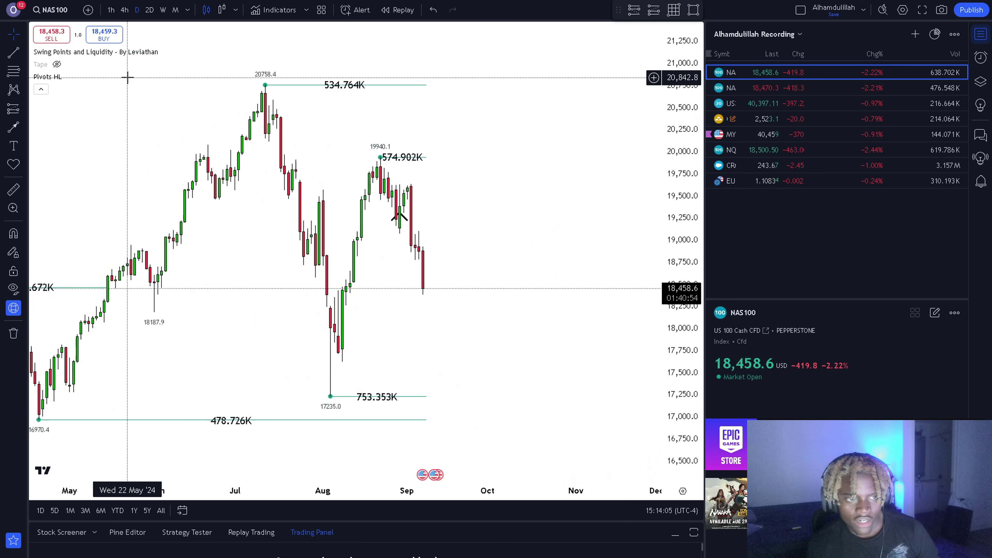
Switch the chart to the weekly timeframe and place a horizontal line at about 18,188.4
left_click(23, 52)
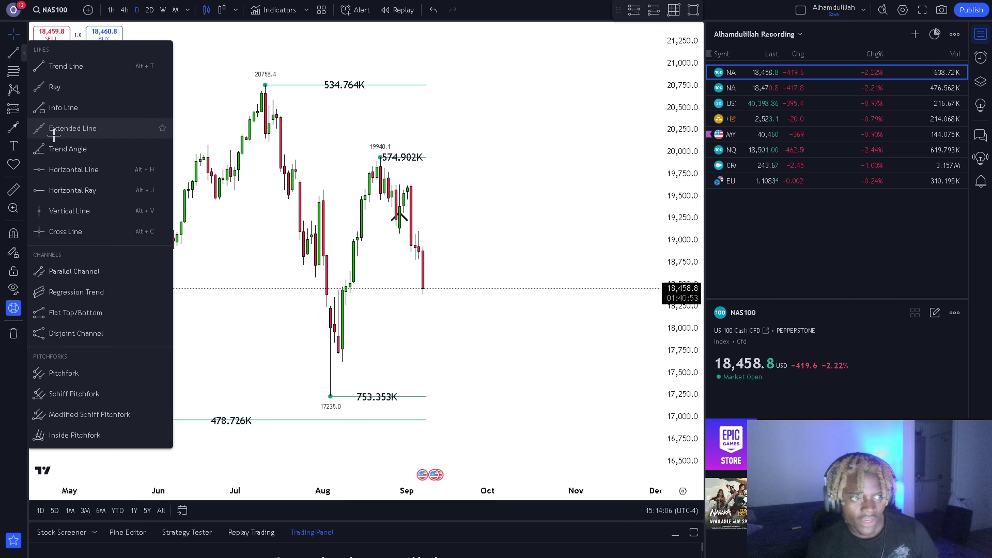
left_click(93, 168)
left_click(159, 10)
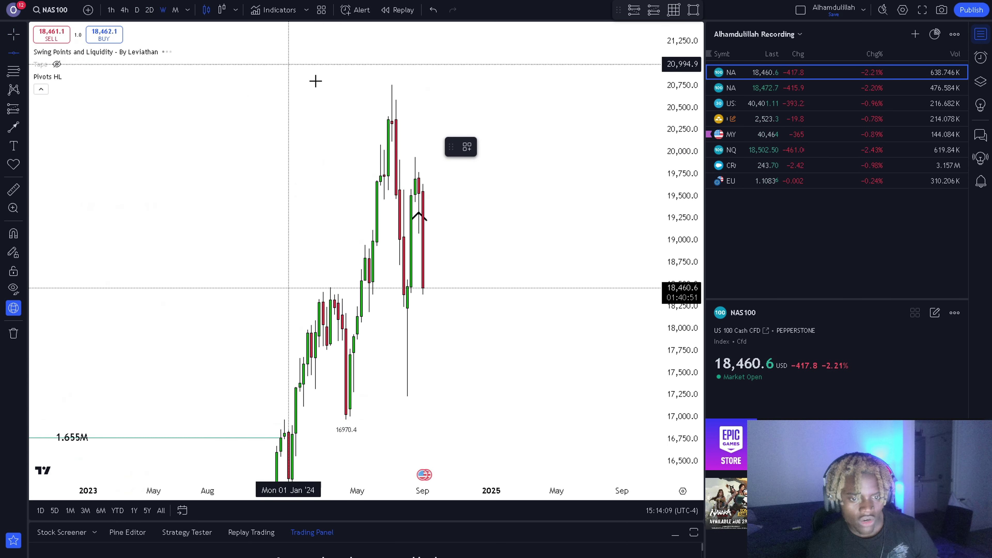
left_click(457, 311)
Draw an arrow pointing left at the lower wick of the late-May weekly candle, just above the dashed line
scroll(415, 359, "up", 3)
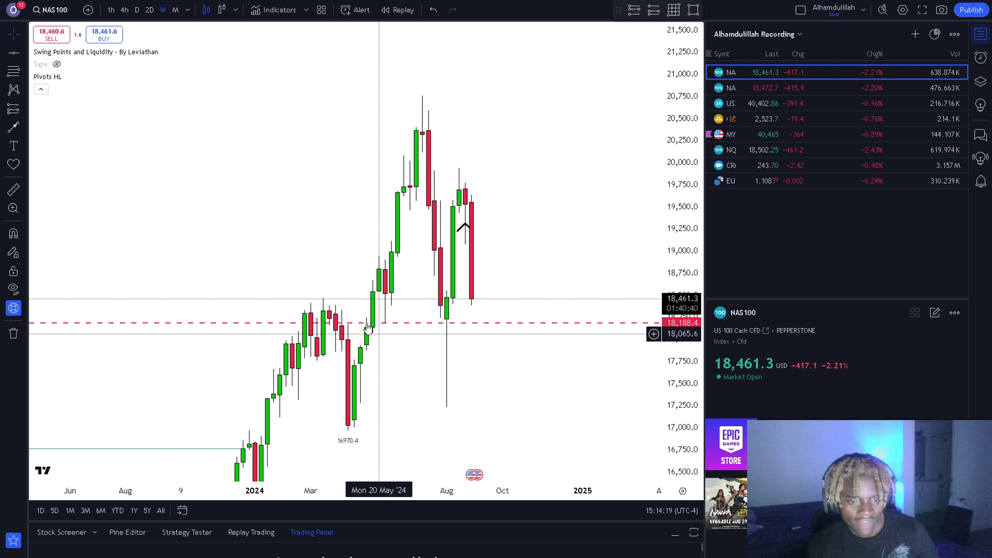
left_click_drag(691, 343, 688, 101)
left_click_drag(489, 309, 453, 186)
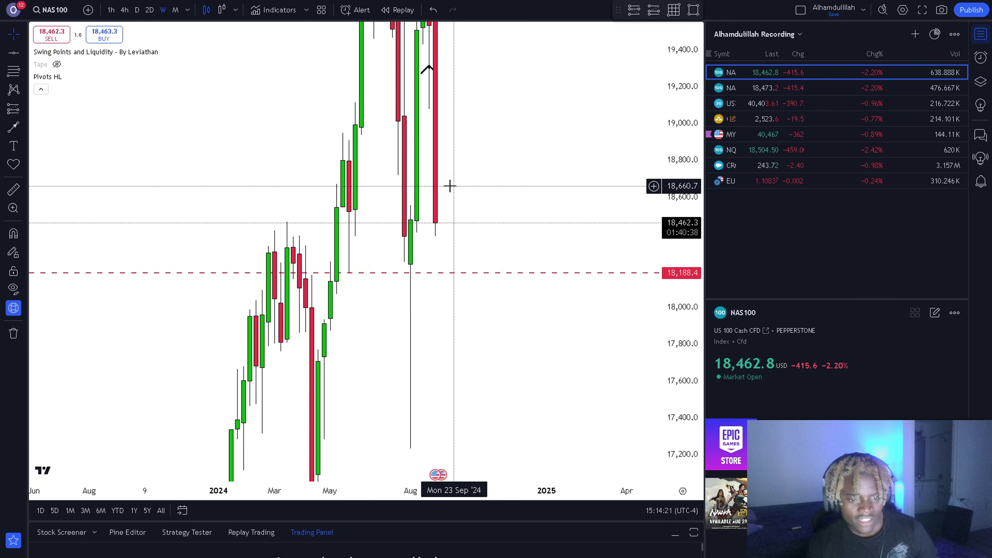
scroll(66, 154, "up", 2)
left_click(14, 127)
left_click(313, 264)
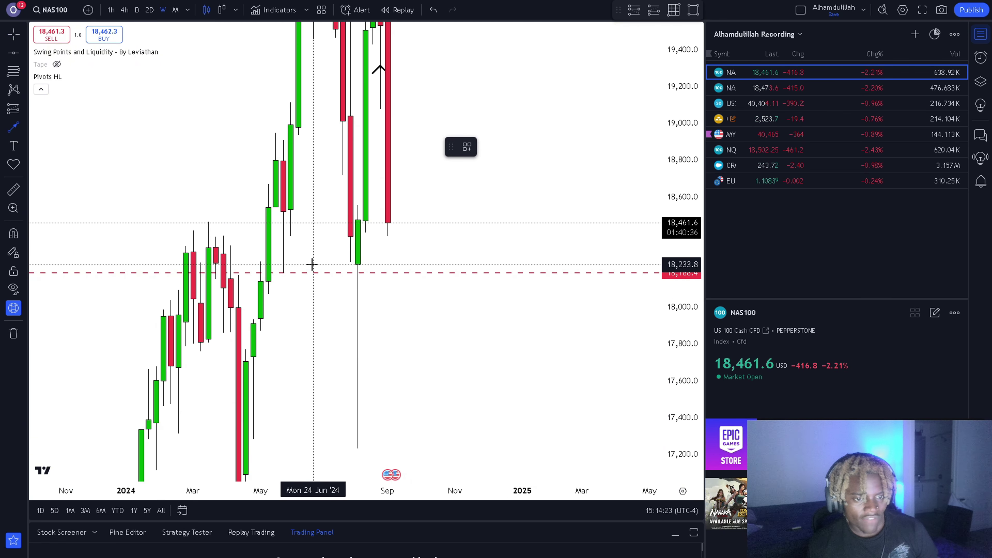
left_click(290, 265)
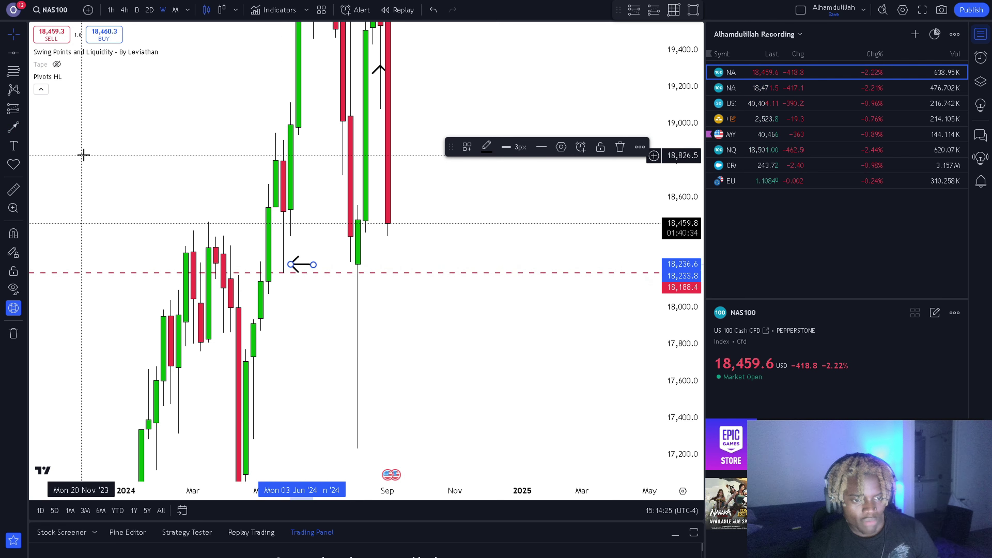
Draw a second arrow pointing at the upper wick of the 15 Apr weekly candle just below the dashed line, then lengthen its tail
left_click(14, 127)
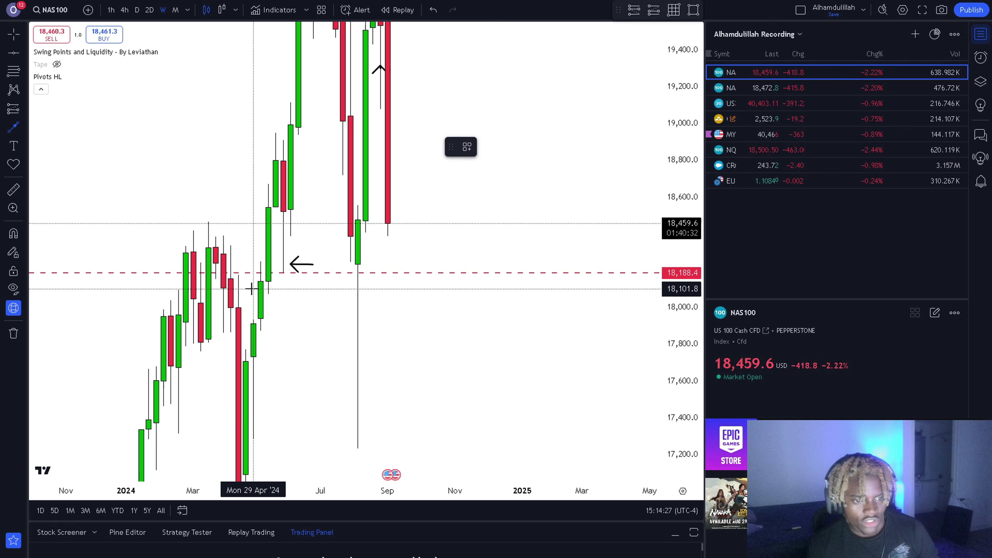
left_click(239, 281)
mouse_move(245, 287)
left_mouse_down()
mouse_move(253, 293)
mouse_move(246, 286)
left_mouse_up()
left_click(240, 284)
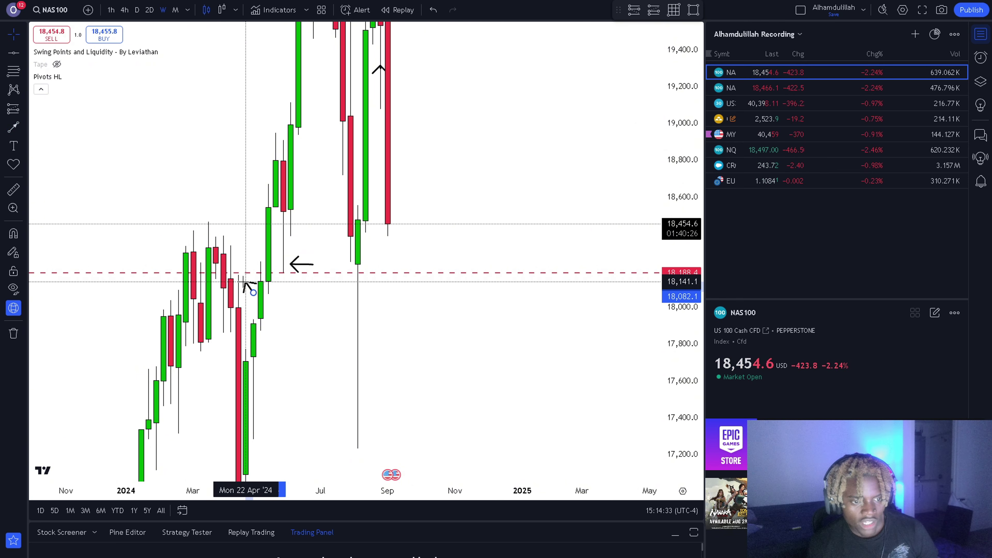
left_click_drag(243, 281, 252, 287)
left_click(258, 289)
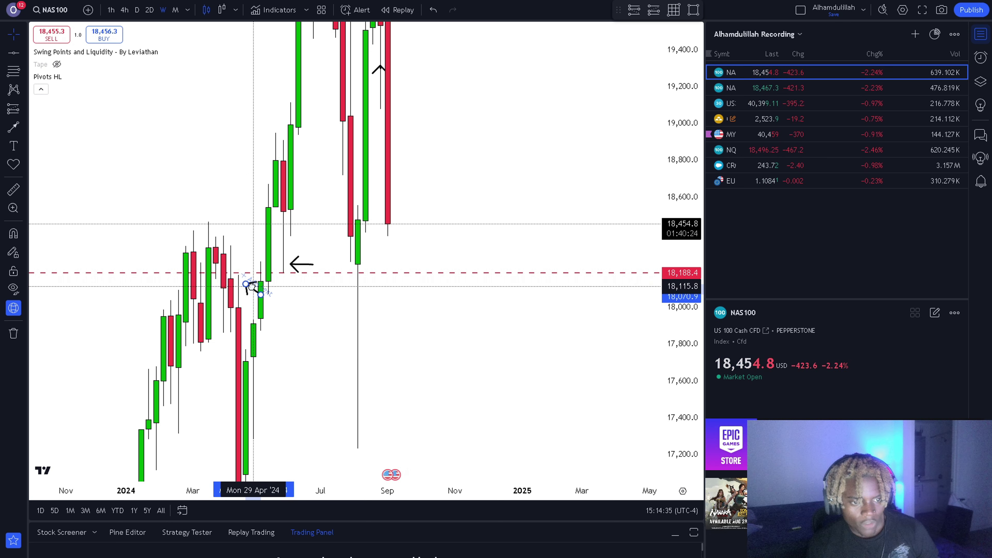
left_click(281, 297)
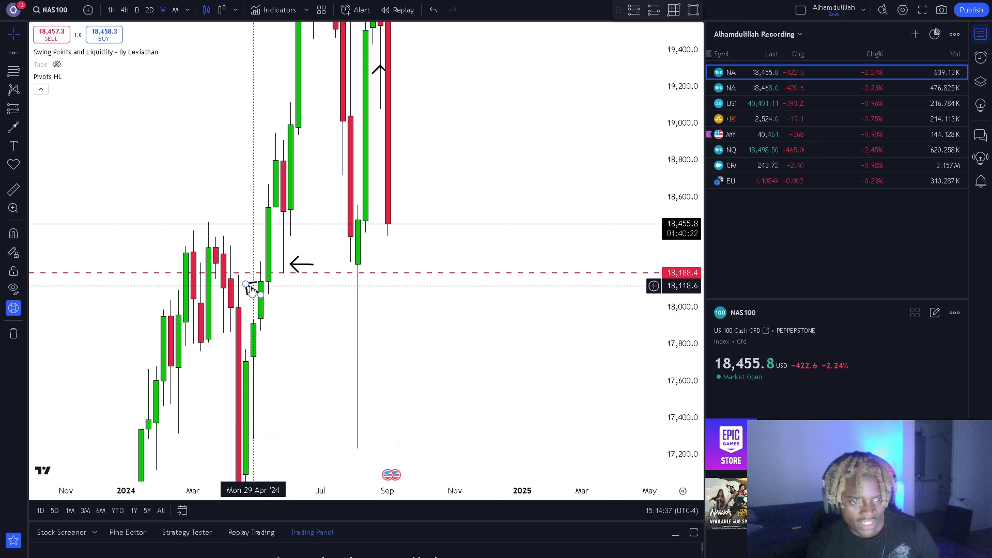
Draw circles around the tips of the mid-April upper wick and the late-May lower wick at the dashed line
left_click(24, 132)
left_click(66, 383)
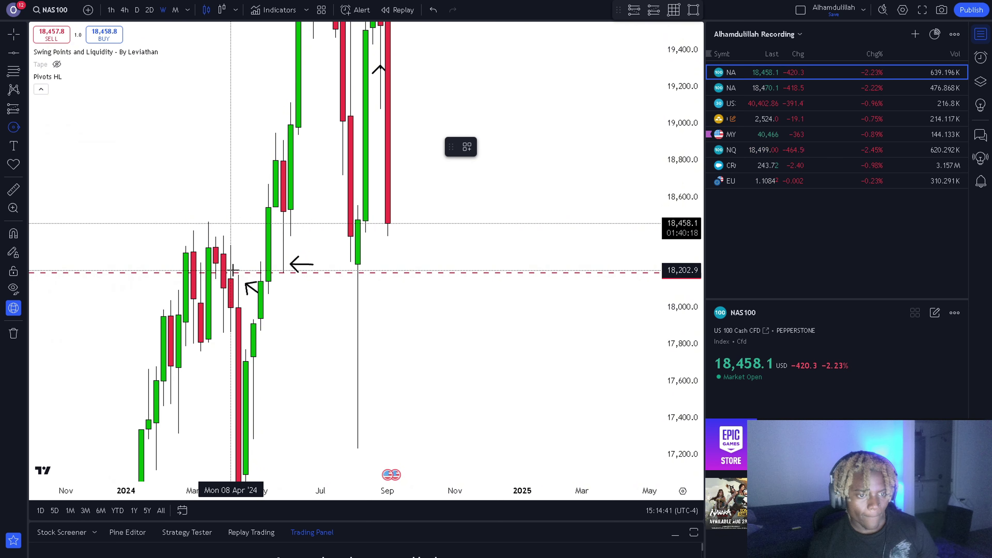
left_click(238, 285)
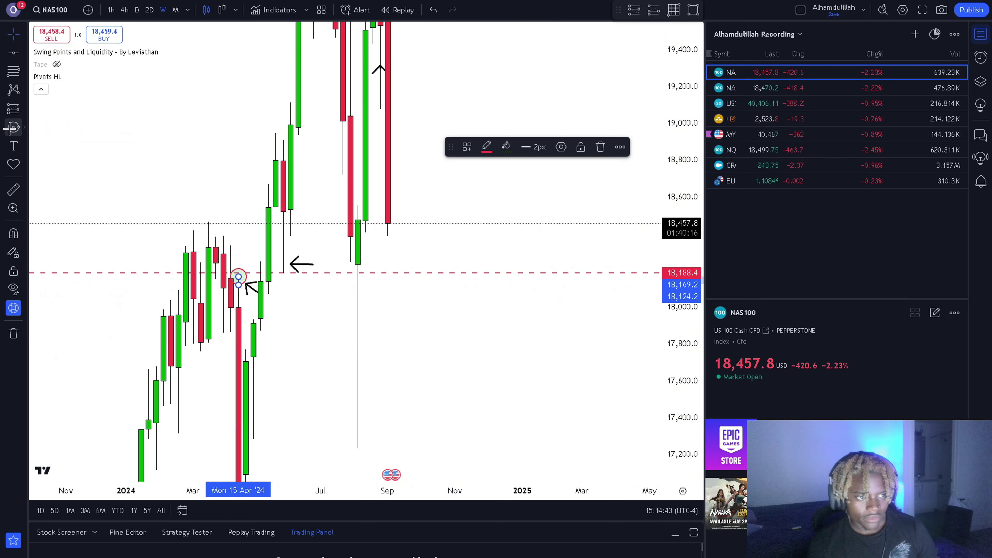
left_click(12, 128)
left_click(283, 272)
left_click(286, 283)
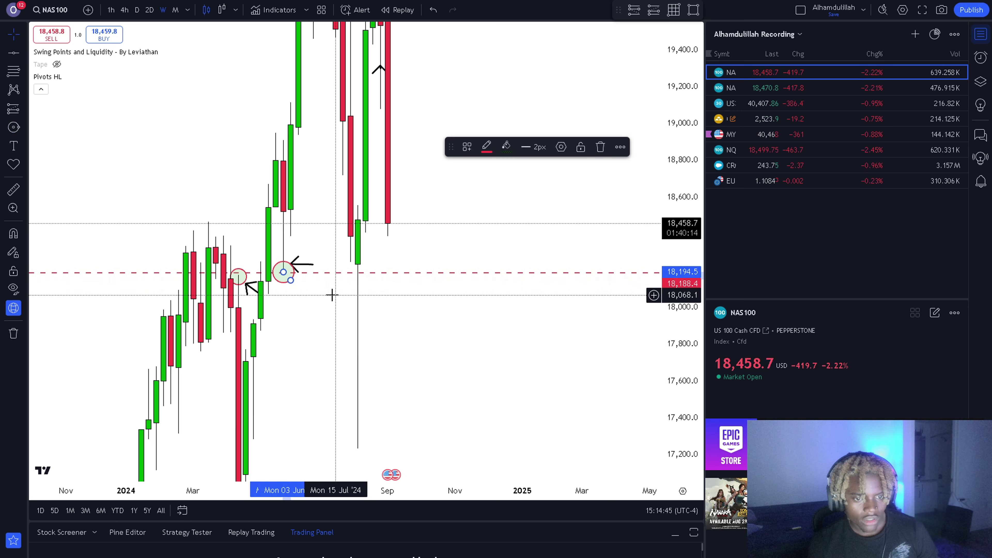
left_click_drag(294, 320, 290, 323)
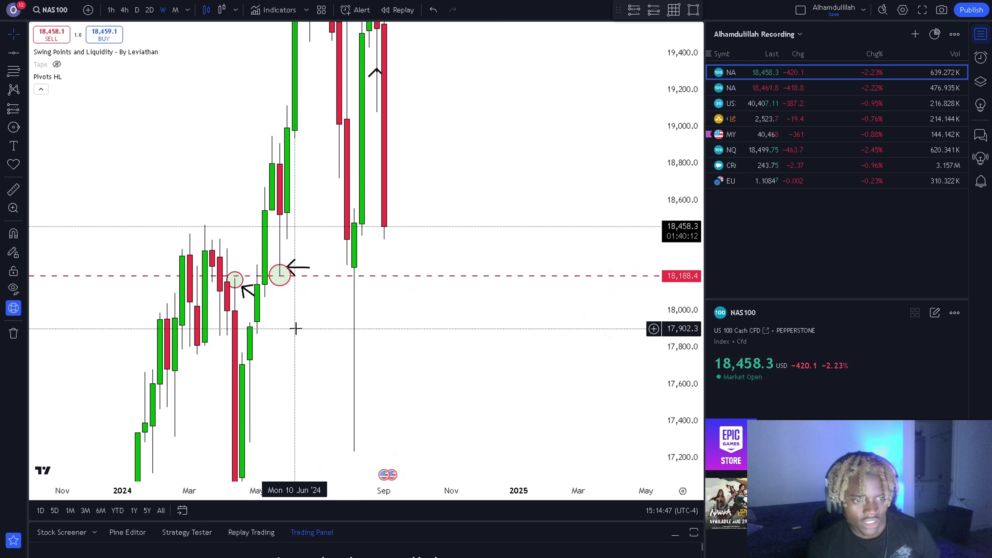
Switch the chart to the 4-hour timeframe and examine the price reaction at the dashed line around early June
left_click(124, 10)
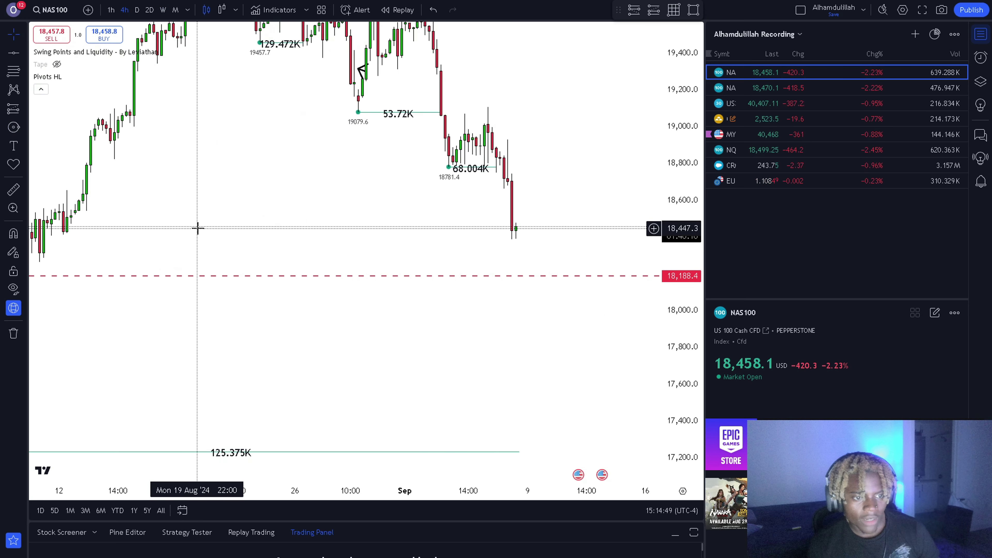
scroll(291, 223, "down", 7)
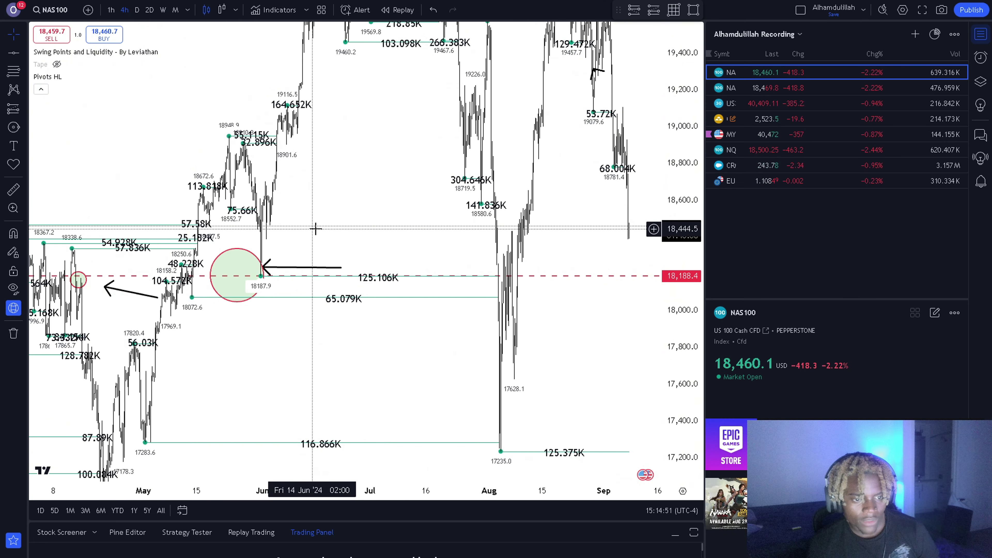
left_click_drag(304, 241, 563, 250)
scroll(563, 249, "up", 5)
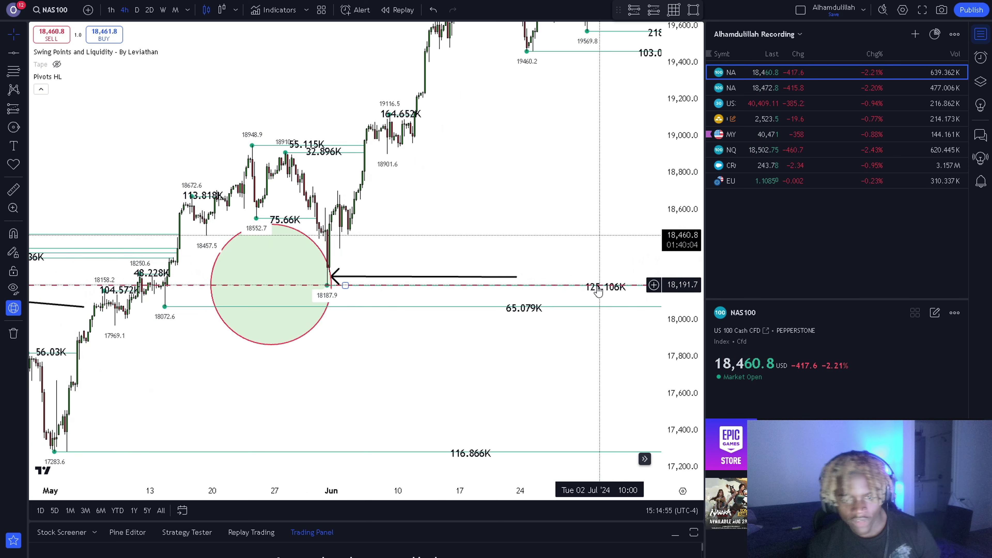
Add a "Lower Wick" text label just above the arrow pointing at the late-May lower wick
scroll(600, 282, "left", 5)
scroll(600, 282, "up", 4)
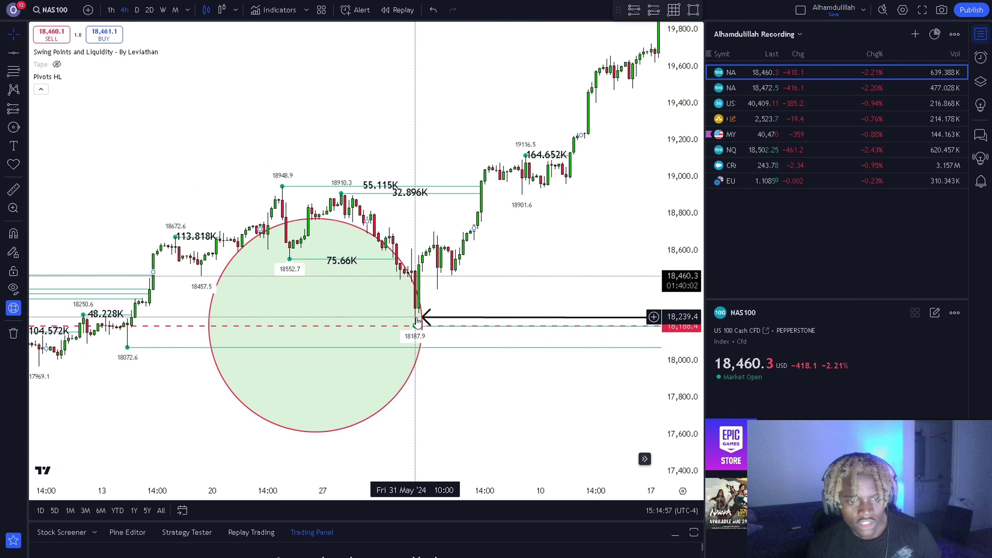
scroll(416, 321, "up", 2)
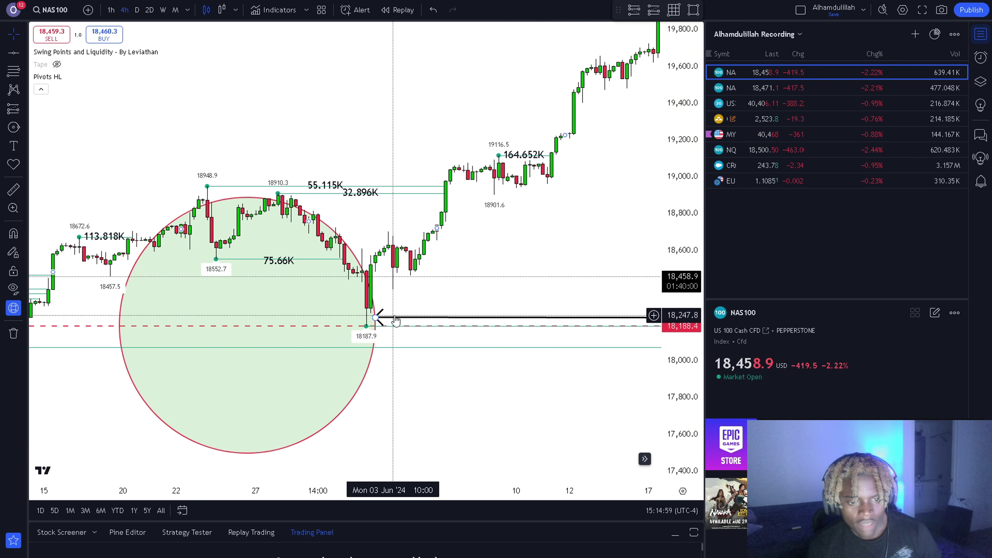
left_click(14, 146)
left_click(414, 299)
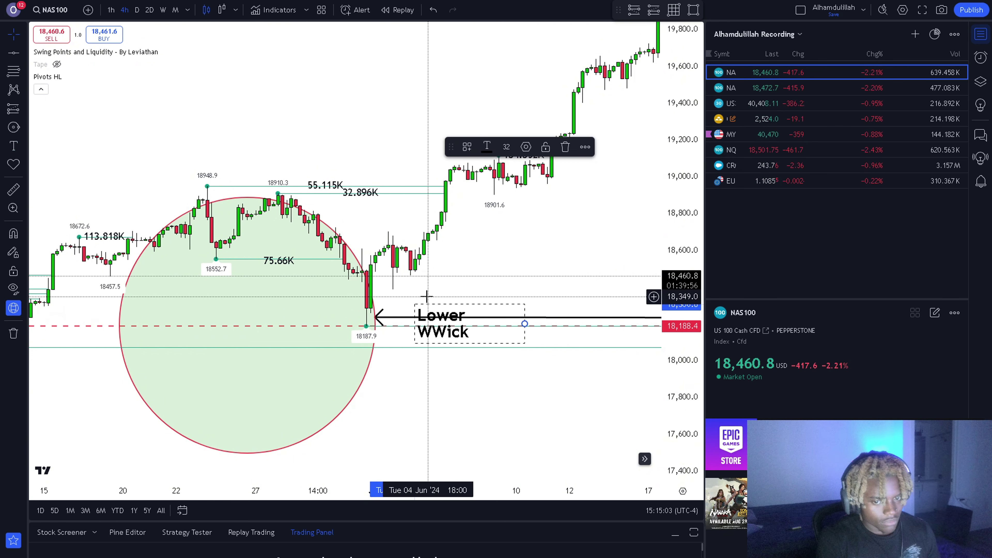
type("Lower Wick")
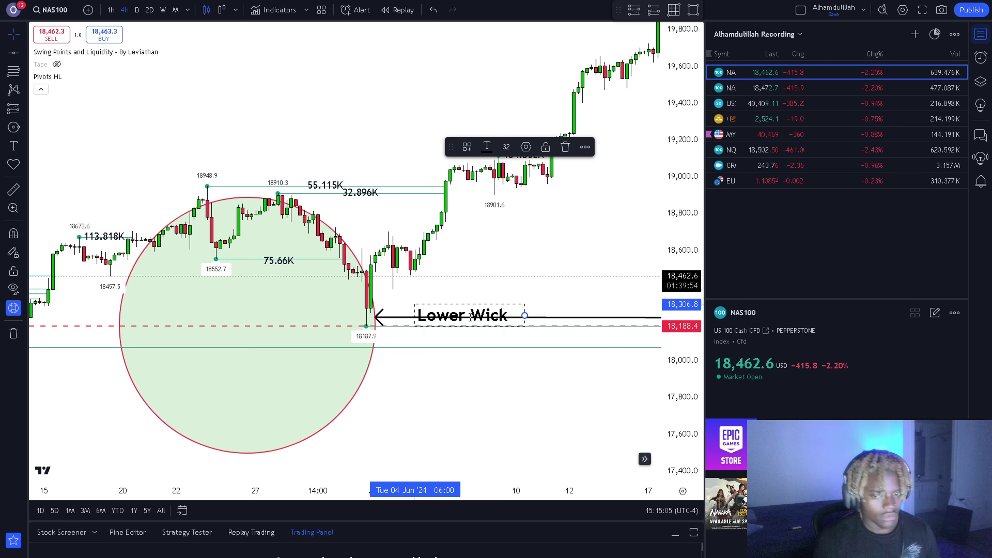
left_click(472, 302)
left_click_drag(455, 309, 437, 295)
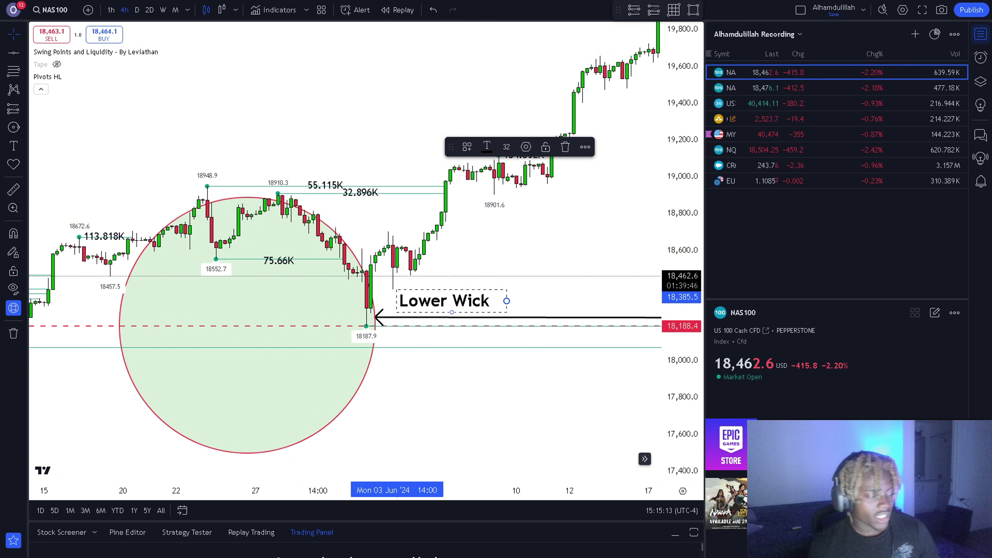
Lower the dashed horizontal level to about 18,182 at the late-March candle lows
scroll(210, 359, "down", 6)
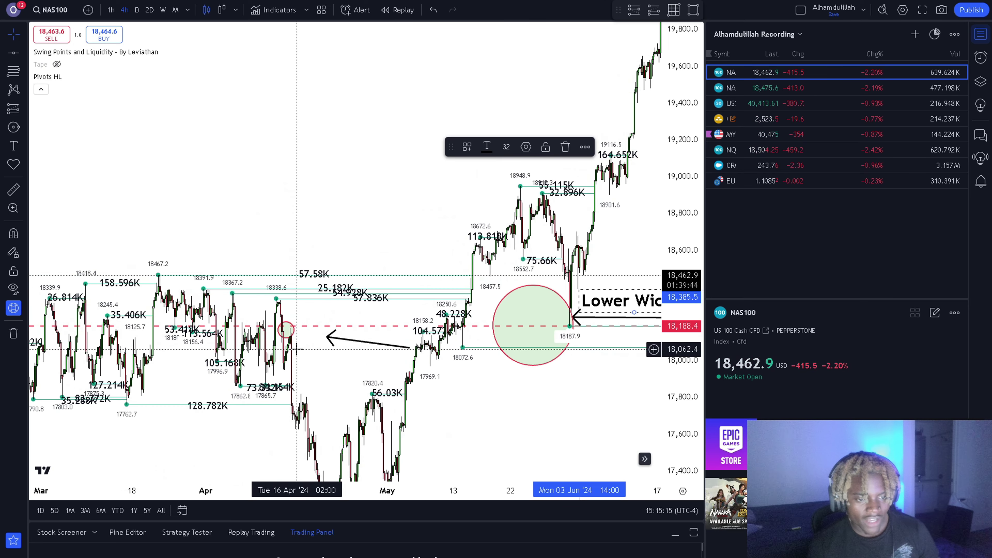
scroll(297, 349, "down", 5)
left_click_drag(275, 335, 150, 255)
scroll(350, 327, "up", 5)
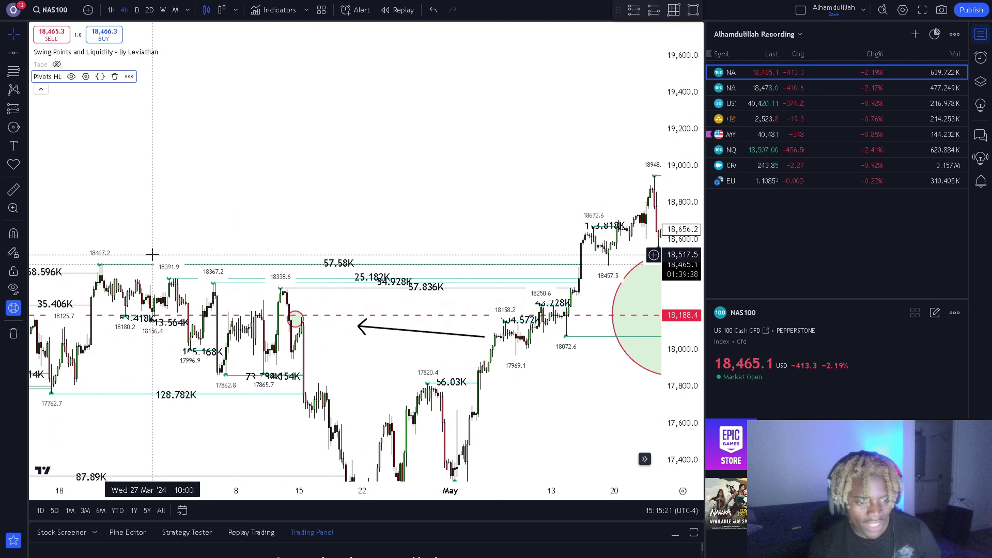
scroll(134, 242, "up", 4)
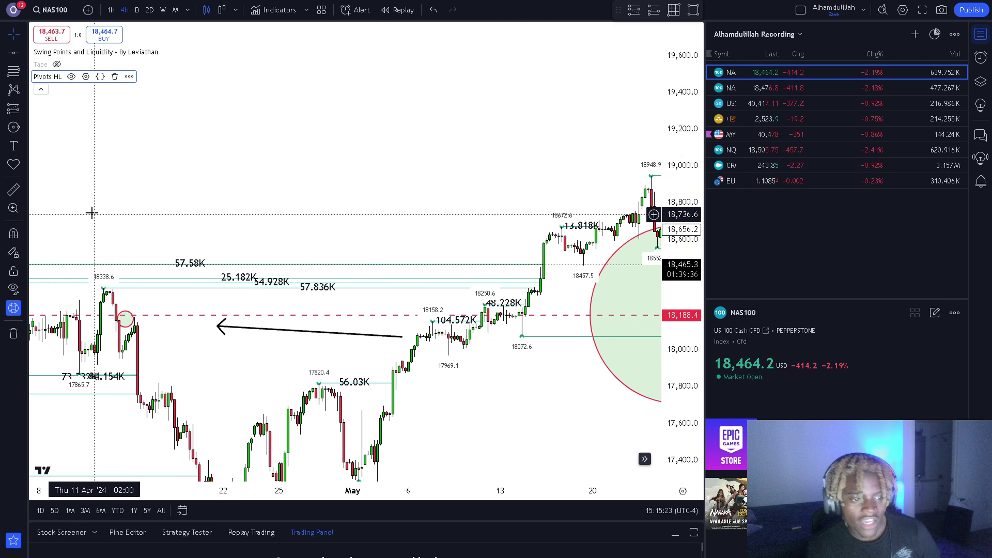
left_click_drag(89, 214, 743, 249)
scroll(467, 271, "up", 3)
left_click_drag(688, 387, 499, 247)
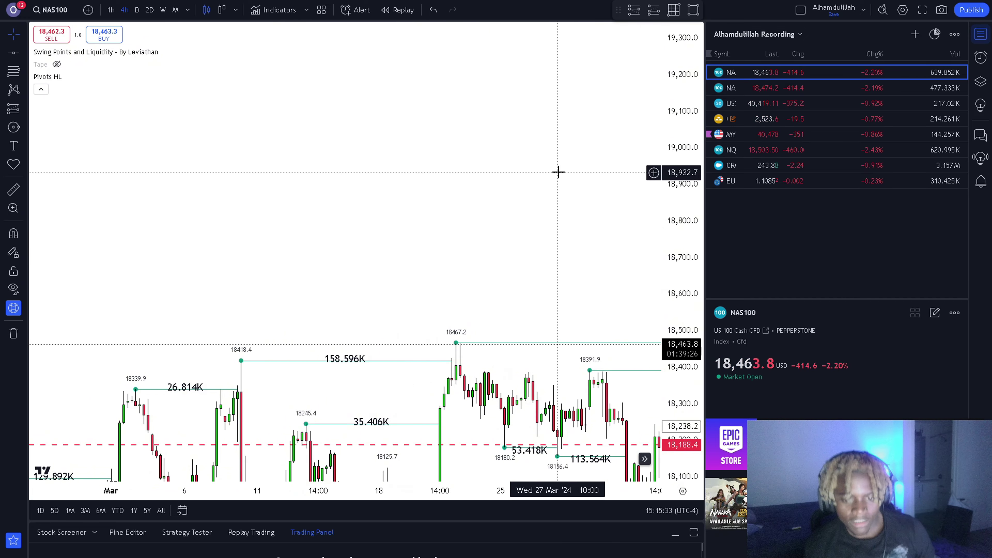
left_click_drag(562, 173, 518, 155)
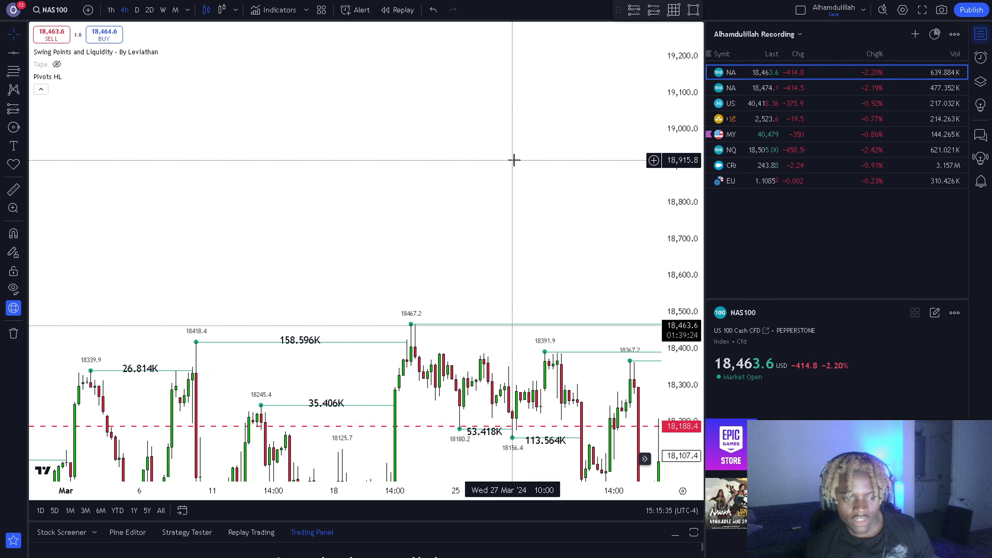
scroll(520, 257, "up", 3)
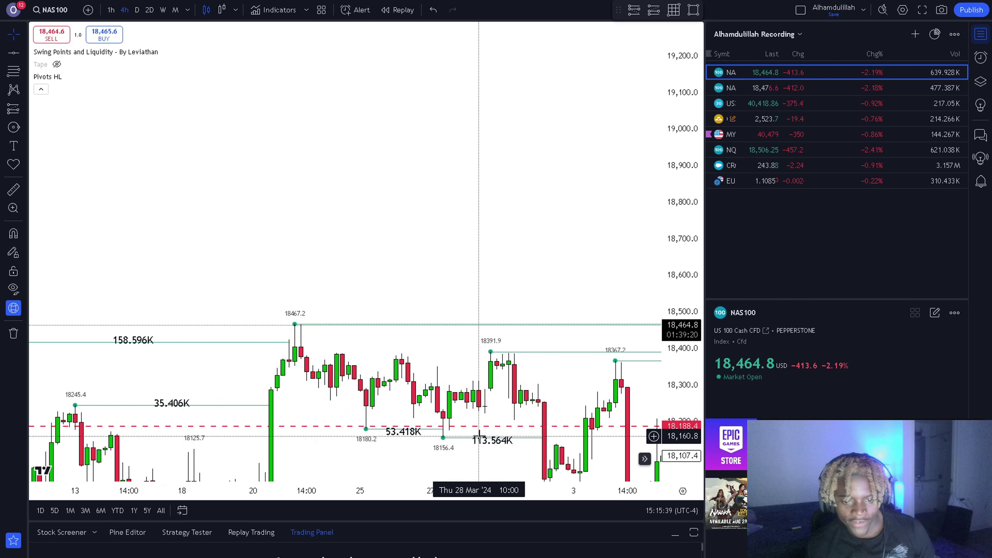
scroll(485, 430, "down", 2)
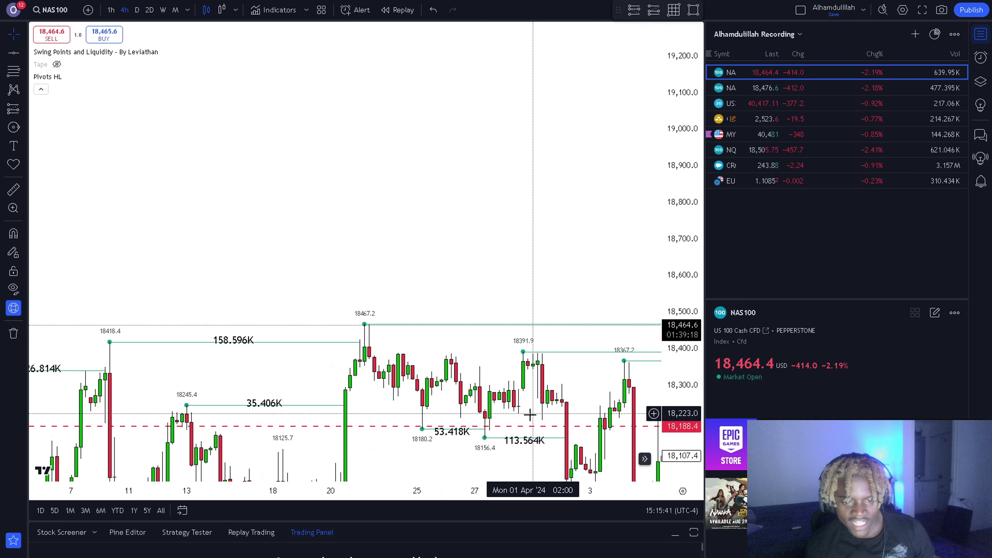
mouse_move(504, 426)
left_mouse_down()
mouse_move(354, 346)
mouse_move(485, 432)
mouse_move(508, 429)
left_mouse_up()
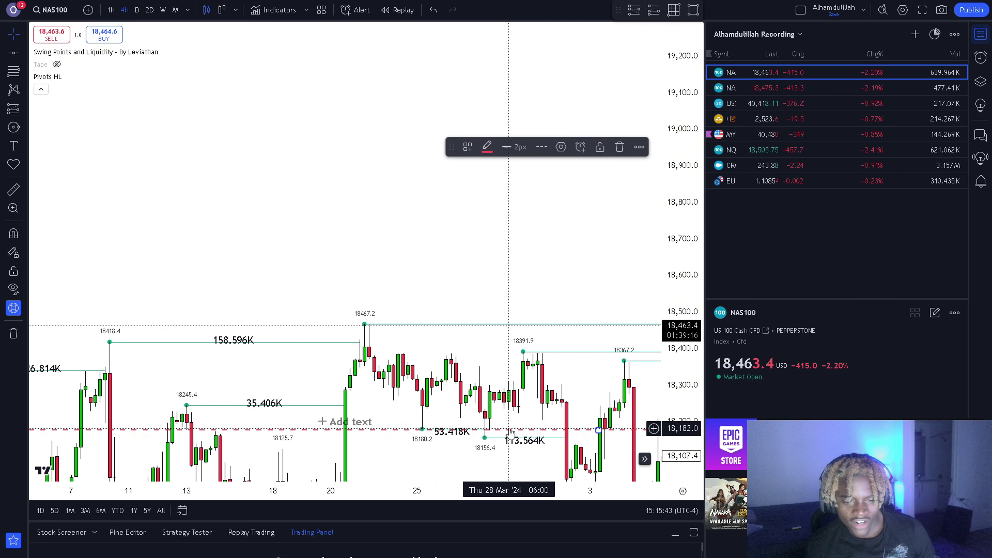
Move the dashed horizontal level to 18,189.1 at the tip of the late-May lower wick
scroll(509, 429, "down", 3)
left_click_drag(653, 372, 60, 277)
scroll(486, 316, "down", 3)
left_click_drag(486, 316, 180, 328)
scroll(446, 356, "up", 5)
left_click_drag(456, 348, 461, 345)
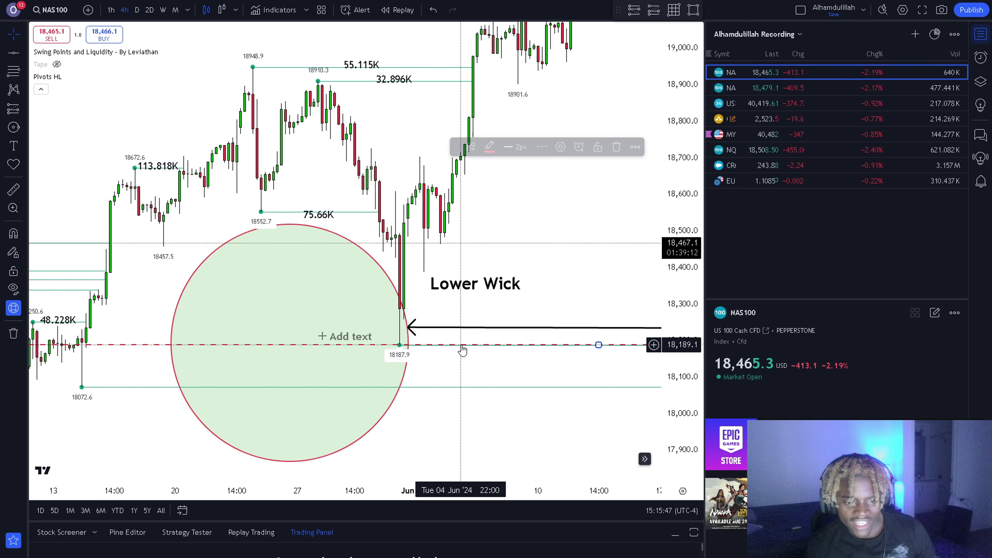
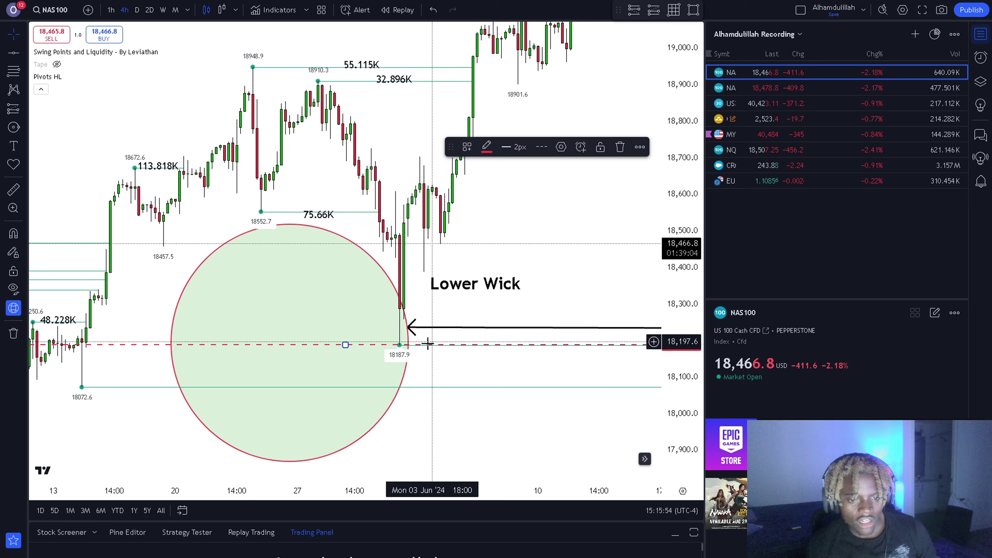
Move the "Lower Wick" label down so it sits directly on top of the arrow beside the late-May wick
scroll(385, 249, "up", 4)
left_click_drag(354, 279, 327, 314)
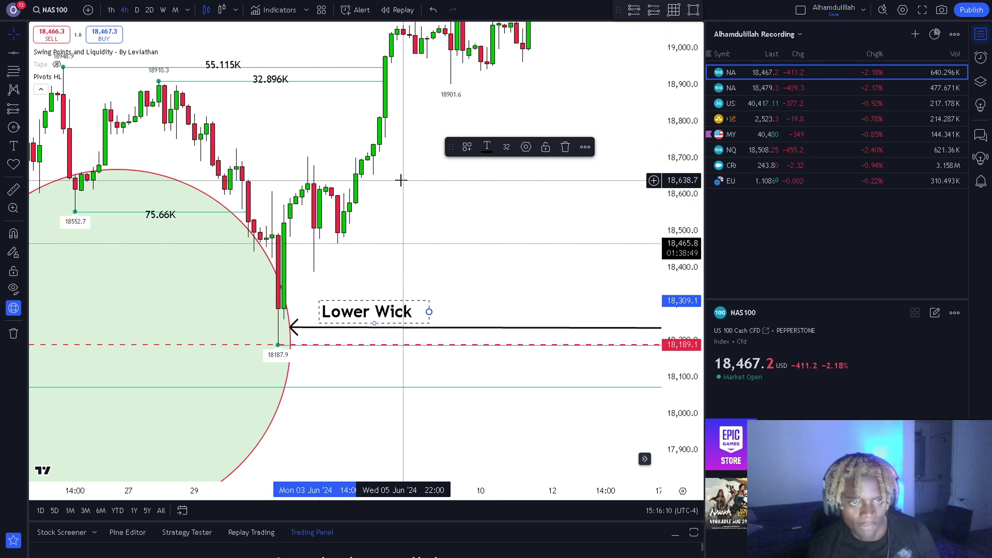
left_click_drag(401, 177, 420, 240)
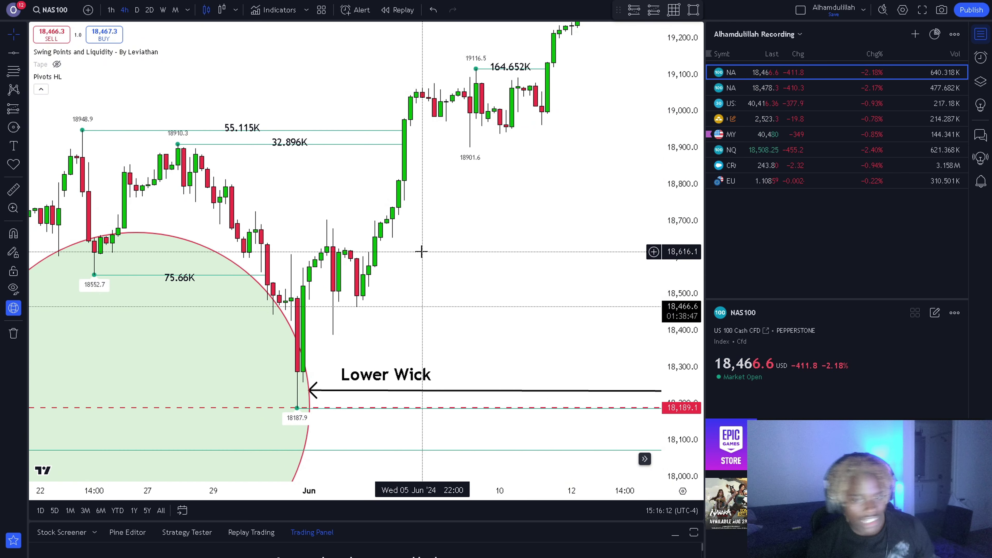
left_click_drag(673, 265, 656, 381)
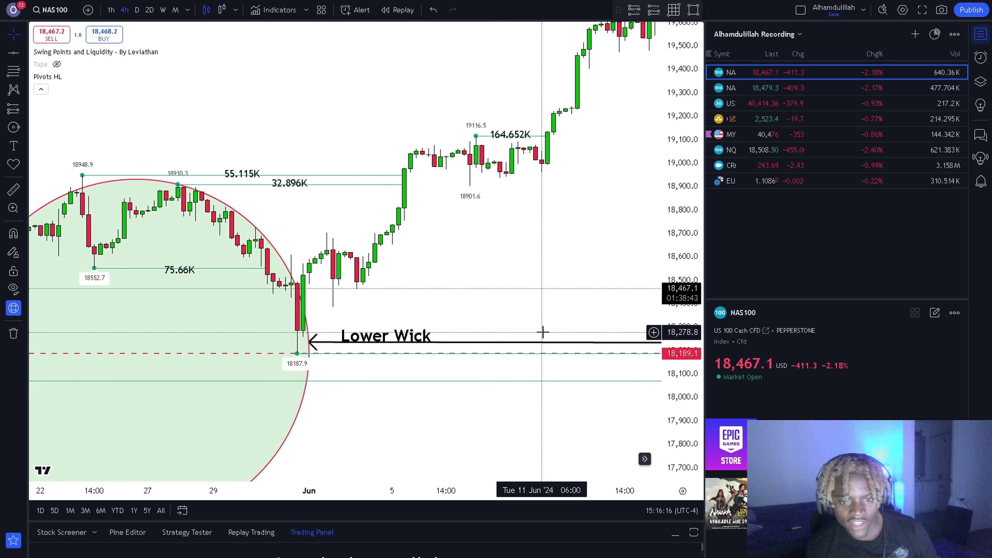
Move the "Lower Wick" label into the empty space below the 18901.6 swing low, around 7 June
scroll(535, 340, "down", 3)
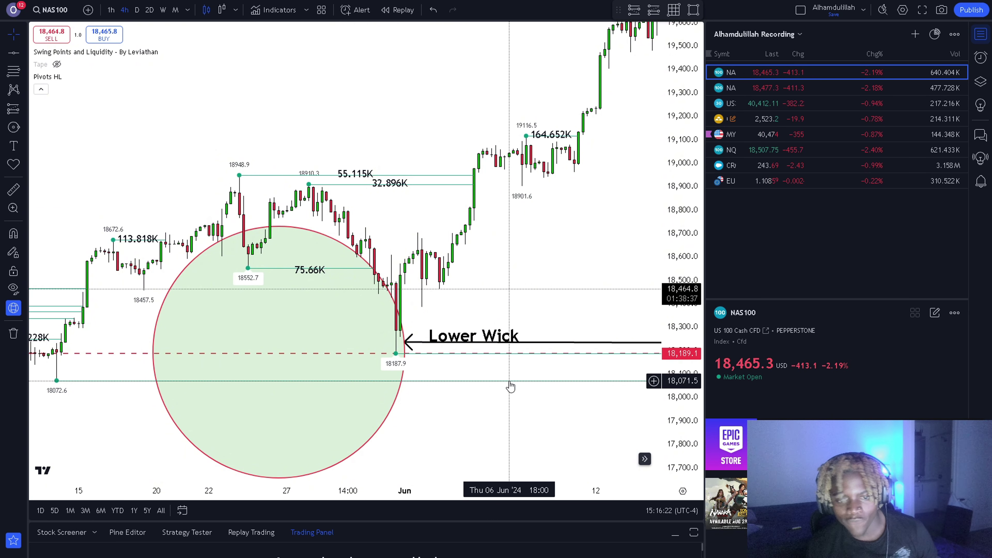
left_click_drag(480, 337, 465, 331)
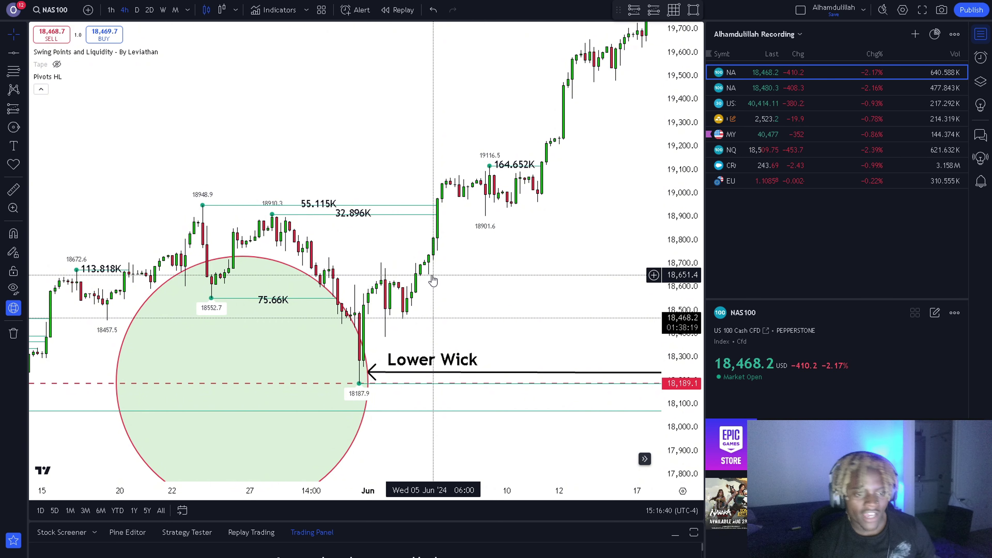
left_click(278, 267)
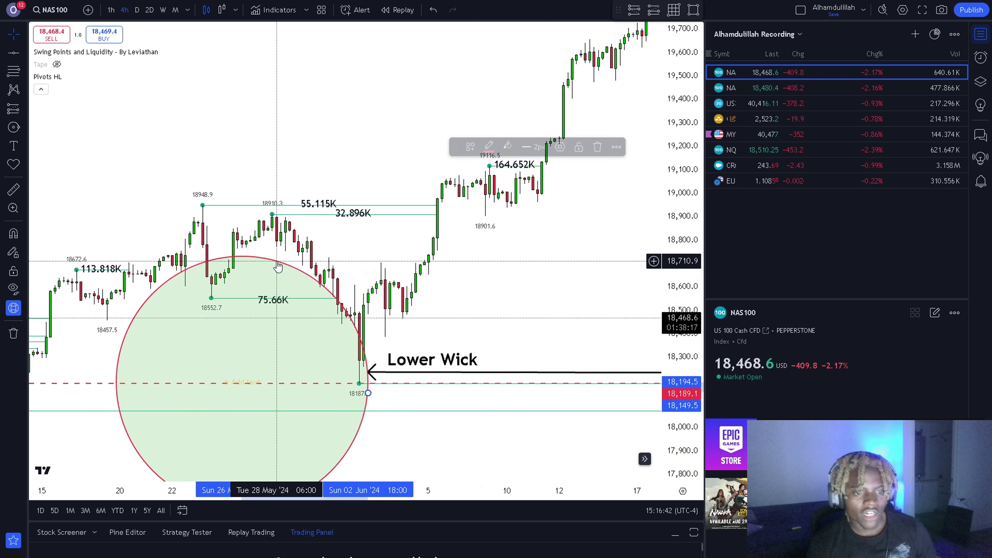
left_click(537, 297)
left_click_drag(538, 297, 400, 318)
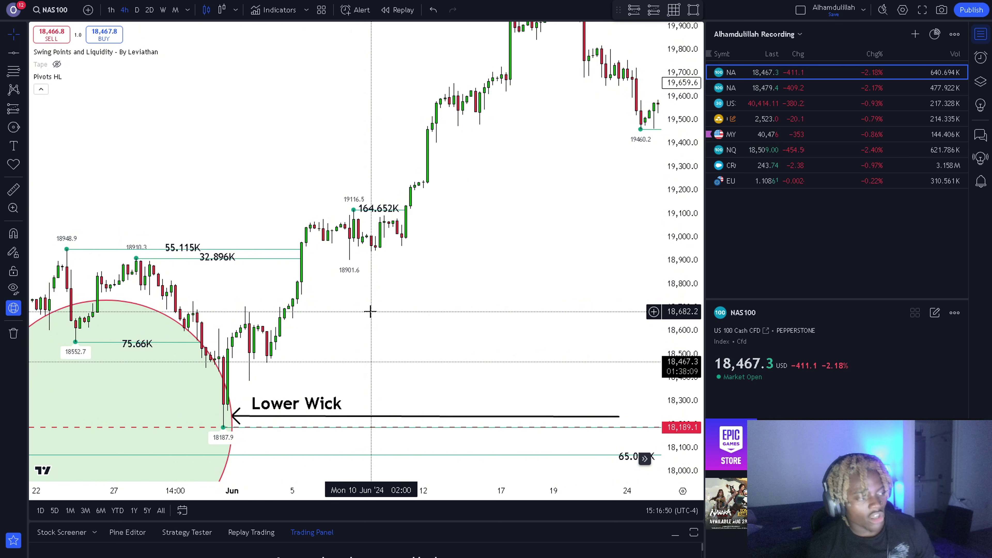
left_click_drag(309, 404, 405, 285)
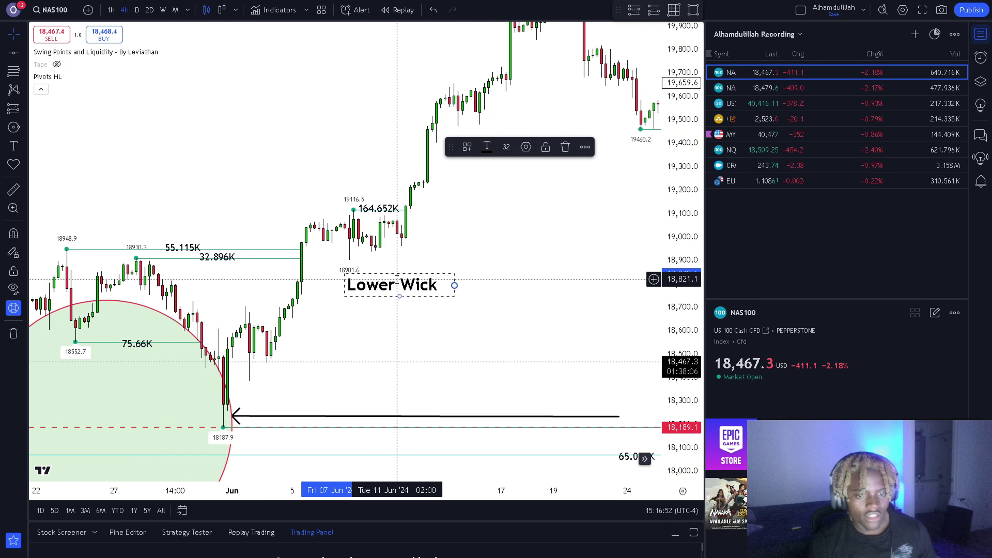
Change the label's text to "Lower Wick = Selling Pressure and that buyers tried to push the price higher but sellers sold it back down"
double_click(405, 284)
left_click(520, 259)
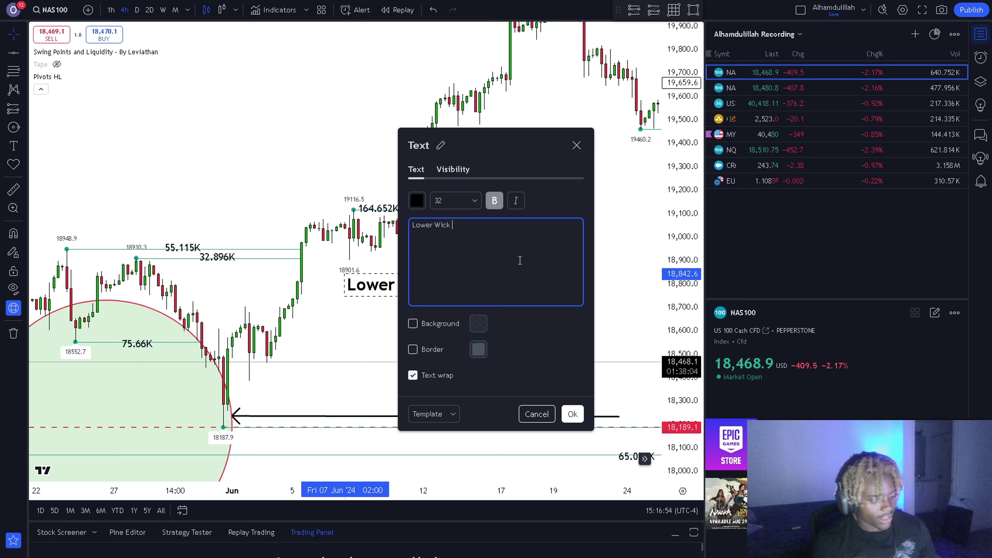
key("BackSpace")
key("BackSpace")
key("BackSpace")
key("BackSpace")
key("BackSpace")
key("BackSpace")
key("BackSpace")
type("elling Pressure and that buyes")
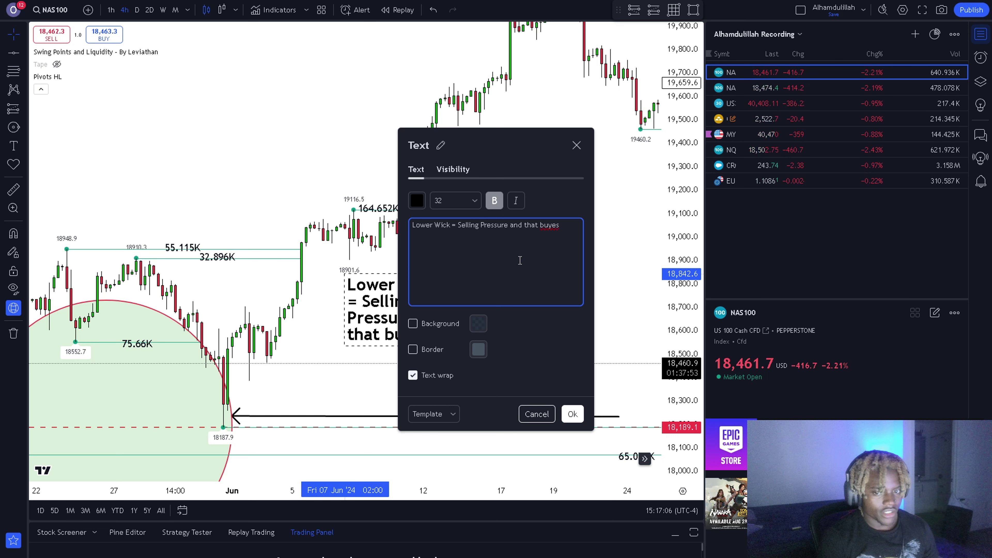
type("o p")
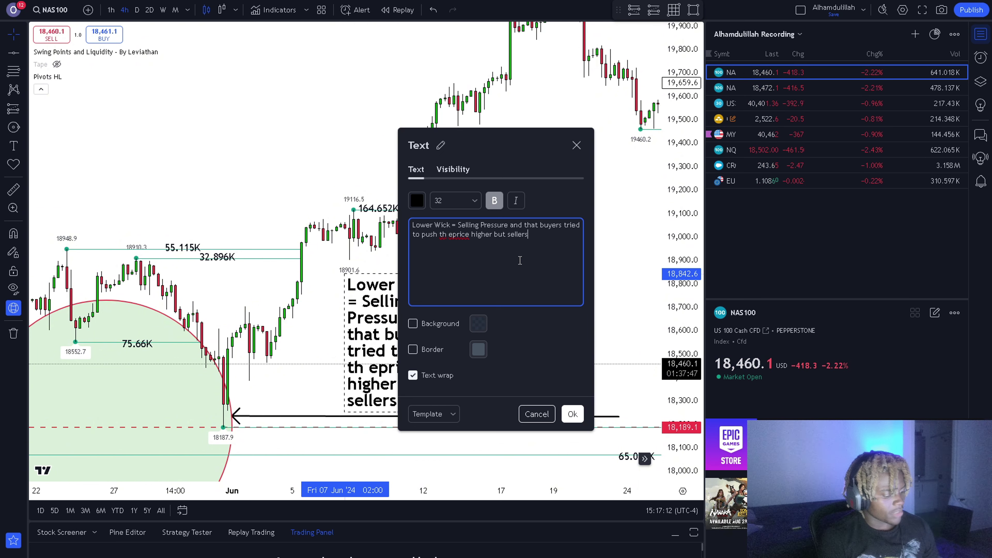
type("ck down")
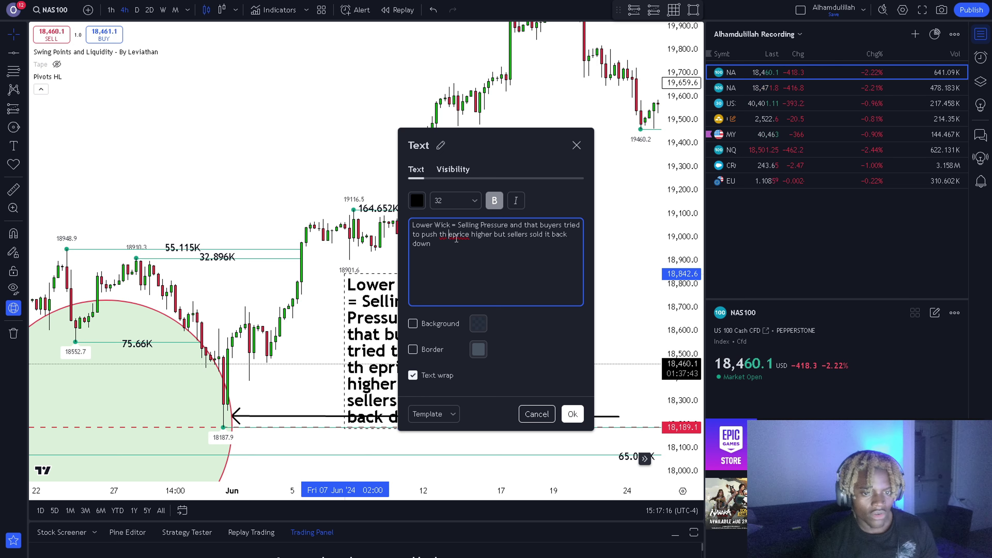
key("BackSpace")
left_click(487, 243)
left_click(571, 413)
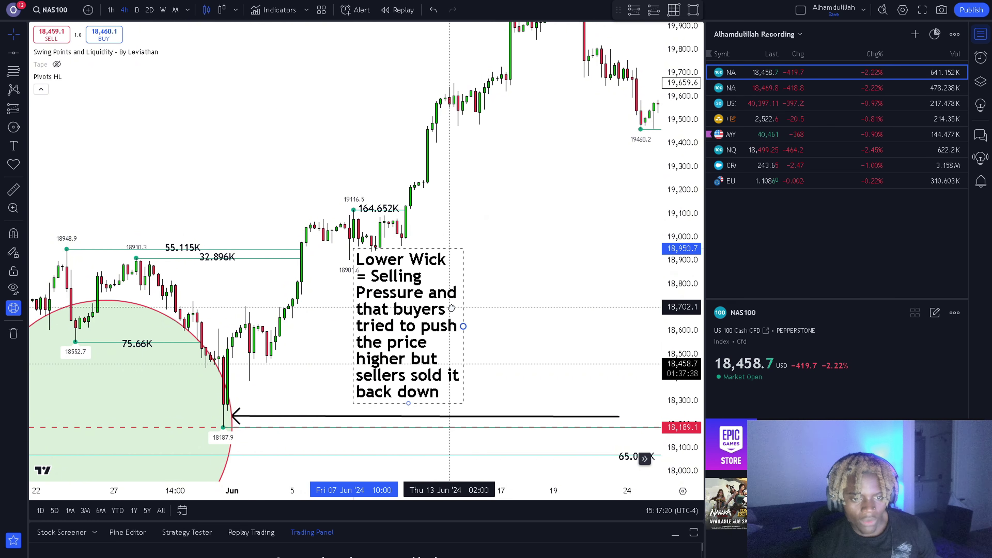
Move the lower wick explanation text to the empty space beyond the latest candles, starting around 10 Sep 2024
left_click_drag(508, 313, 585, 257)
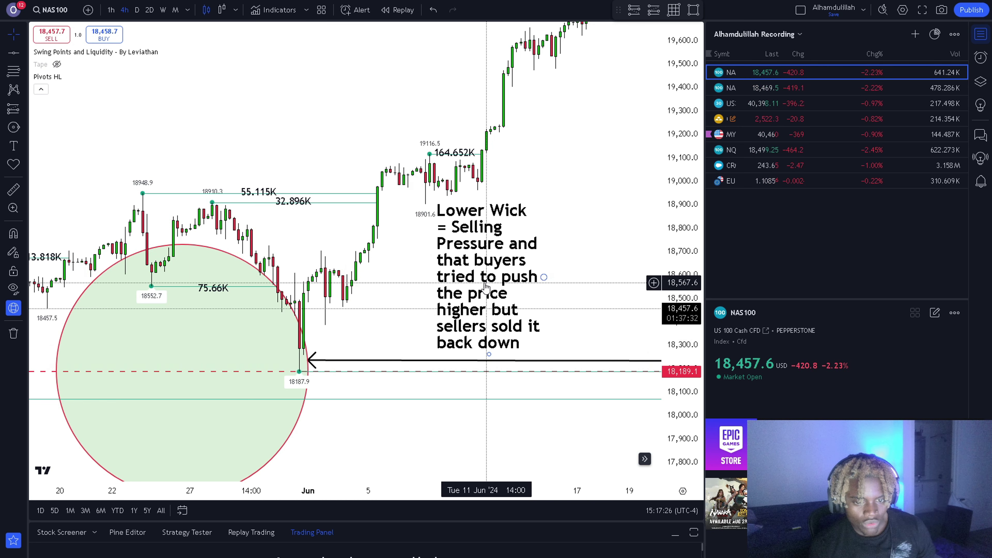
scroll(378, 349, "down", 1)
scroll(378, 349, "down", 2)
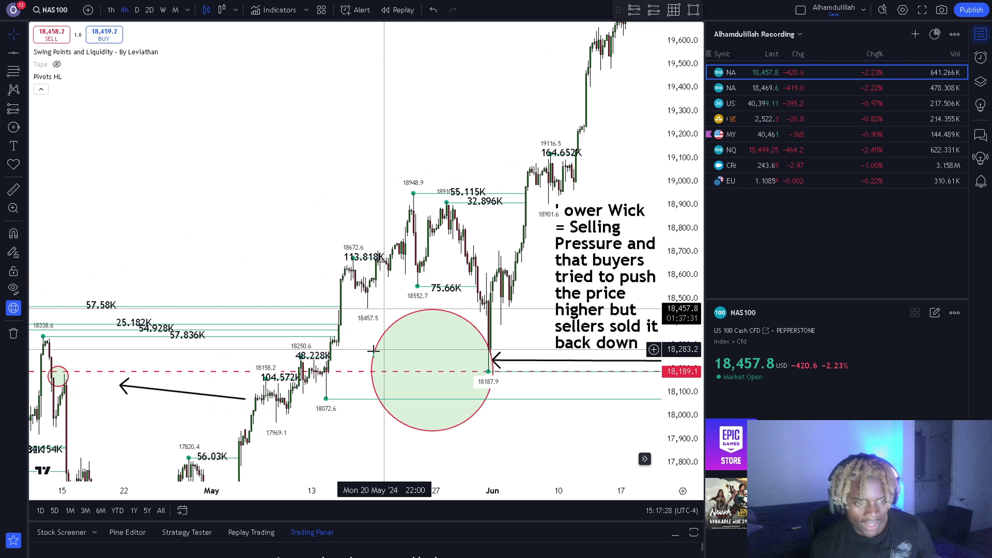
scroll(381, 347, "up", 5)
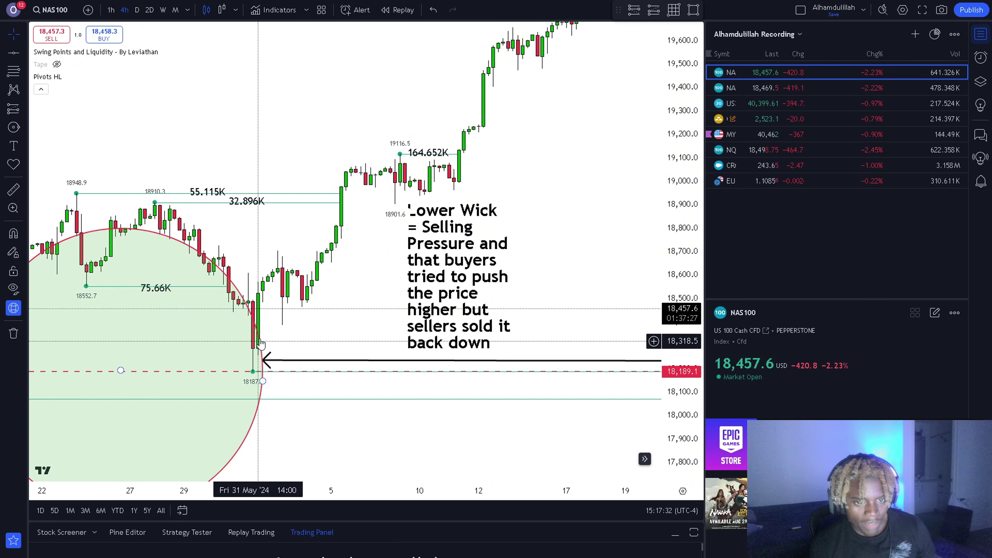
scroll(616, 330, "down", 4)
left_click_drag(617, 329, 681, 284)
left_click_drag(593, 350, 250, 330)
left_click_drag(528, 279, 233, 326)
left_click_drag(195, 231, 475, 313)
left_click_drag(420, 292, 608, 223)
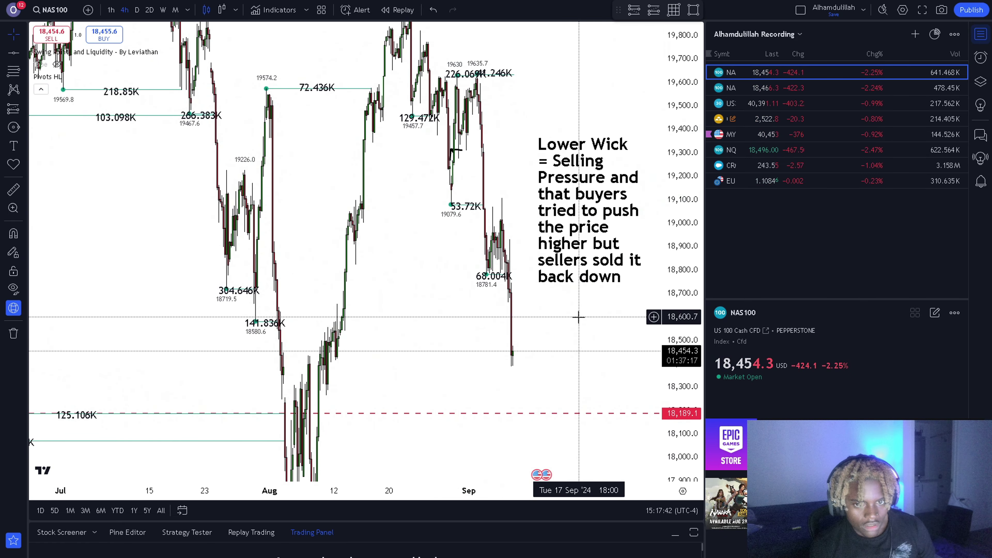
scroll(507, 328, "up", 5)
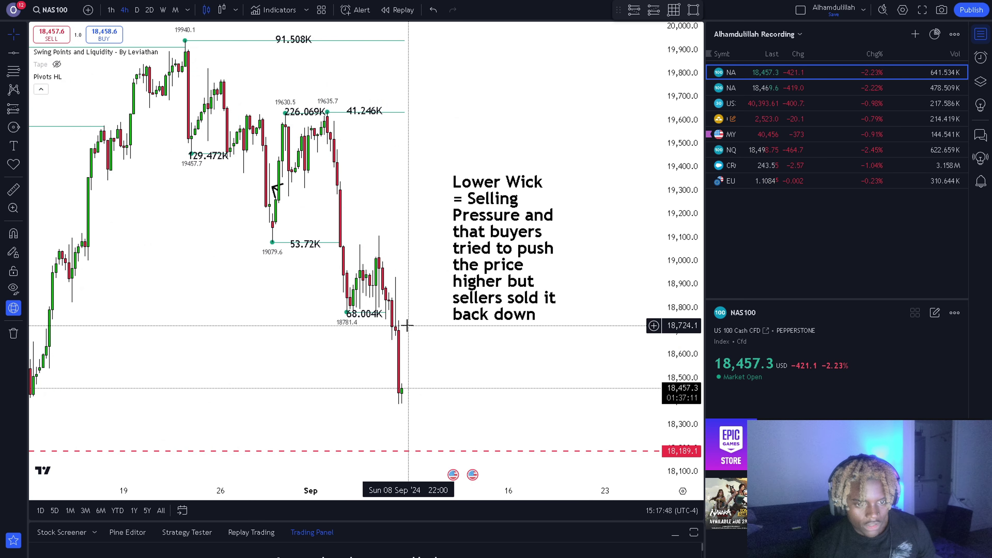
left_click_drag(527, 275, 507, 281)
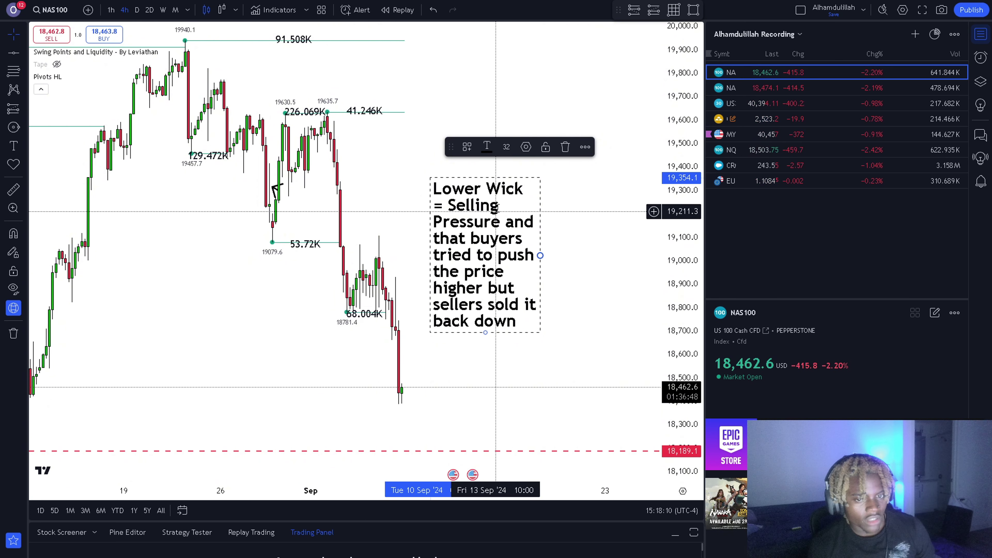
Insert "Upper" before "Wick" in the explanation text so it begins "Lower Upper Wick = Selling Pressure"
double_click(458, 189)
left_click(436, 224)
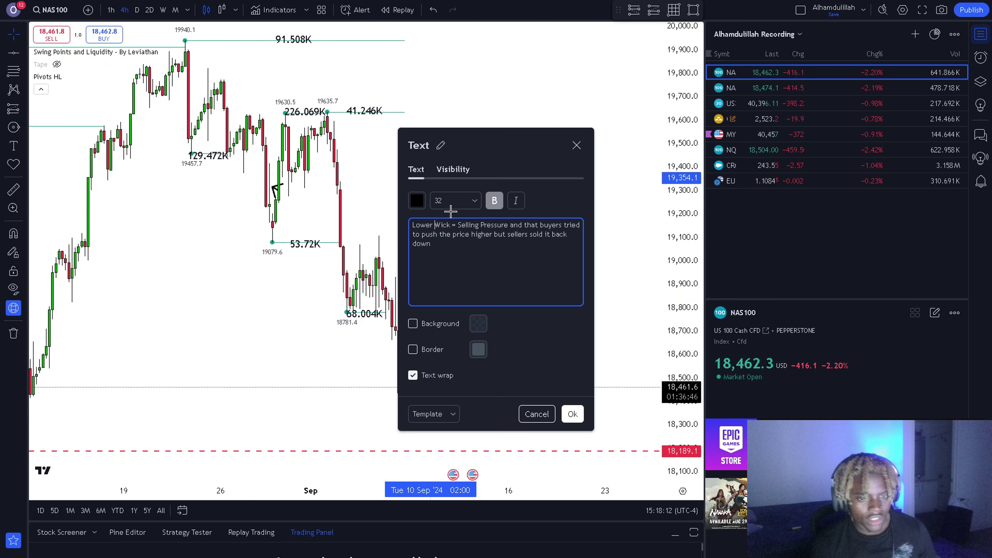
type("Upper")
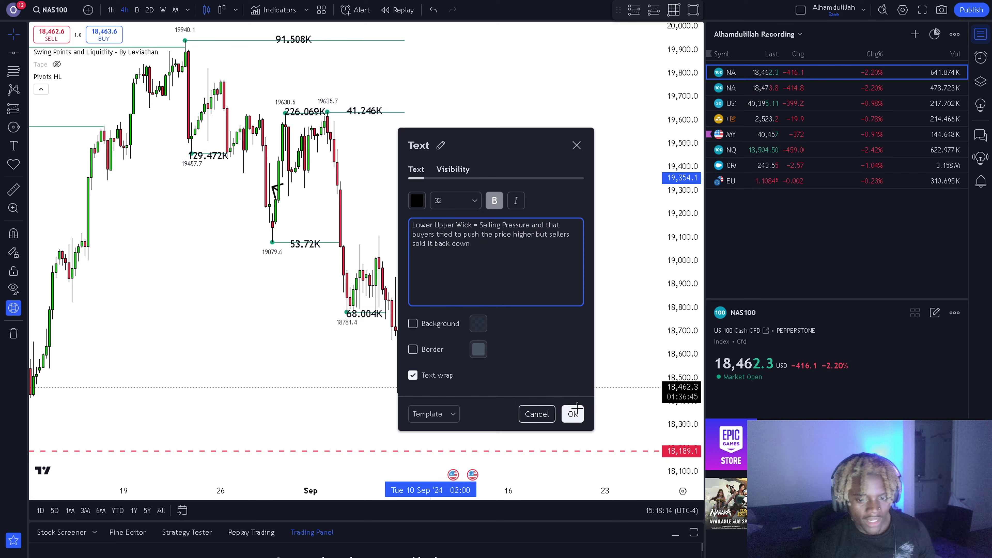
left_click(577, 408)
Move the selling-pressure note higher beside the latest candles and place a copy below it, starting around 11 Sep 2024
left_click_drag(444, 270, 451, 215)
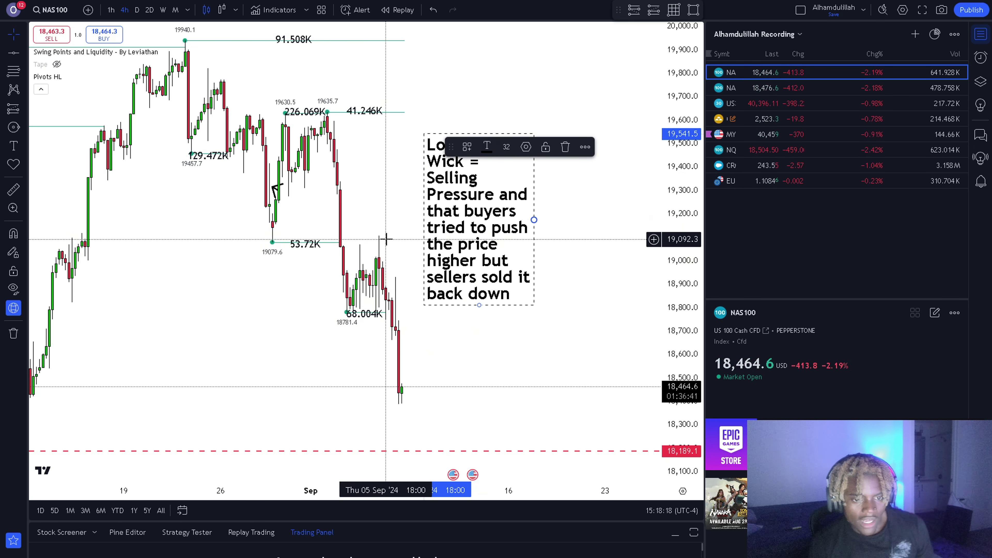
left_click(422, 260)
left_click_drag(467, 221, 504, 362)
Change the beginning of the copied note to "Lower Lower Wick = Buying Pressure"
double_click(481, 312)
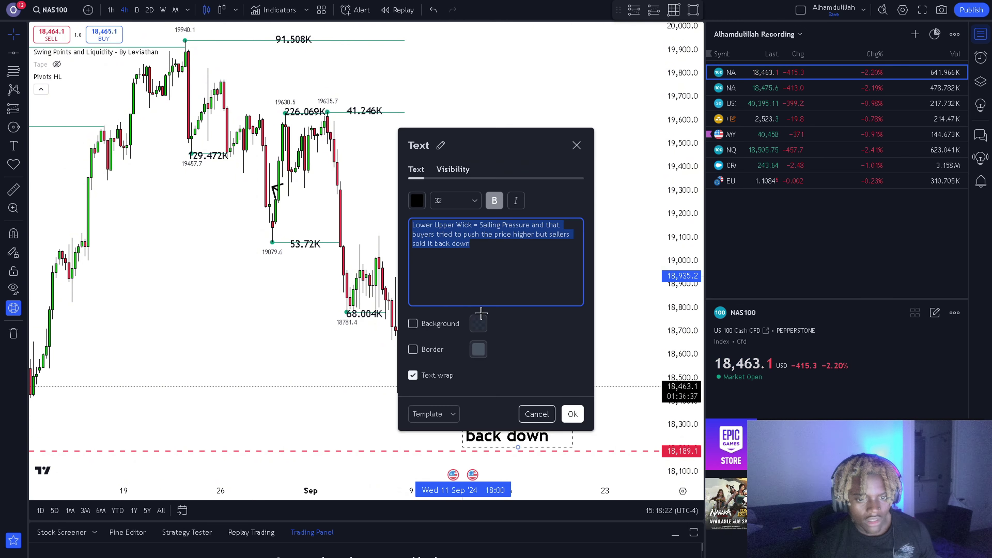
double_click(445, 225)
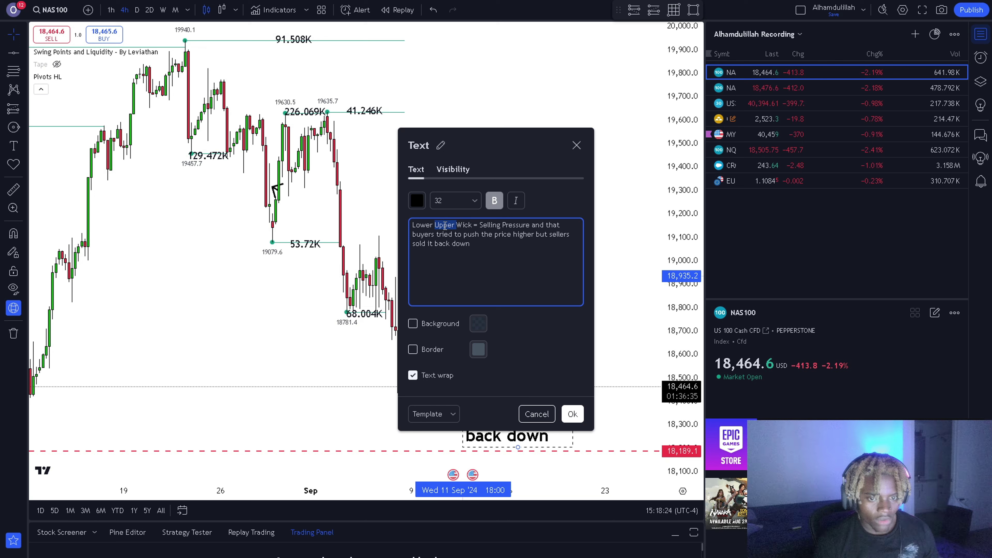
key("BackSpace")
type("Lower Wick = ")
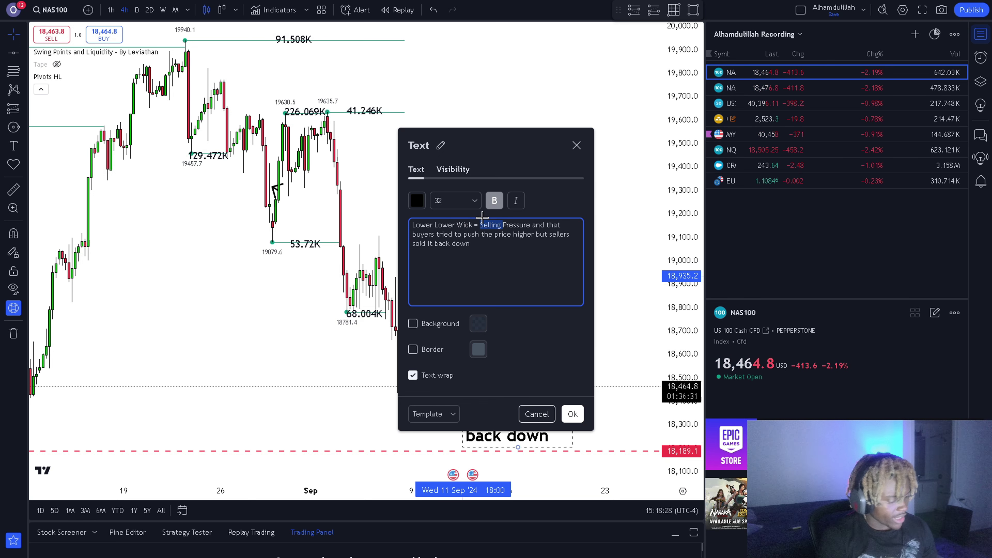
type("Buying")
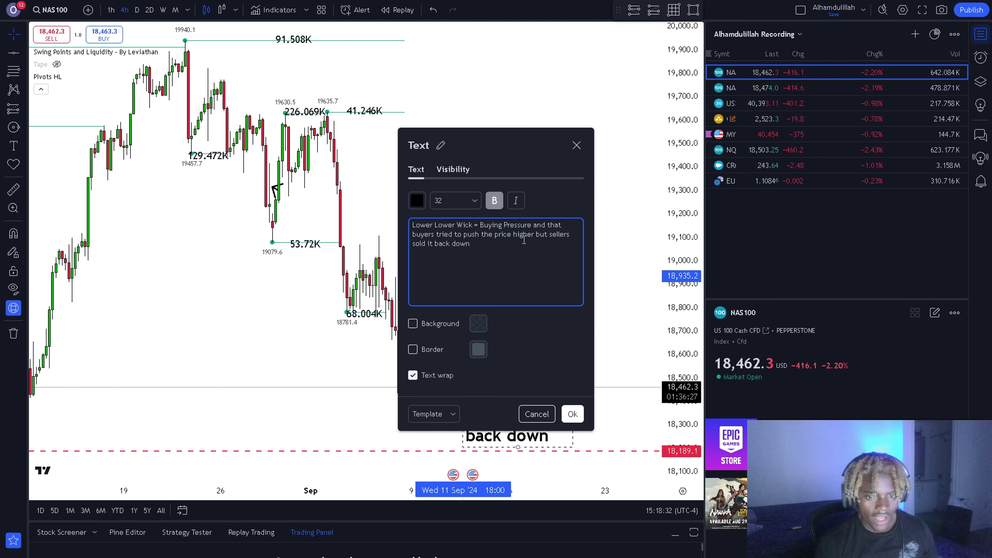
double_click(559, 234)
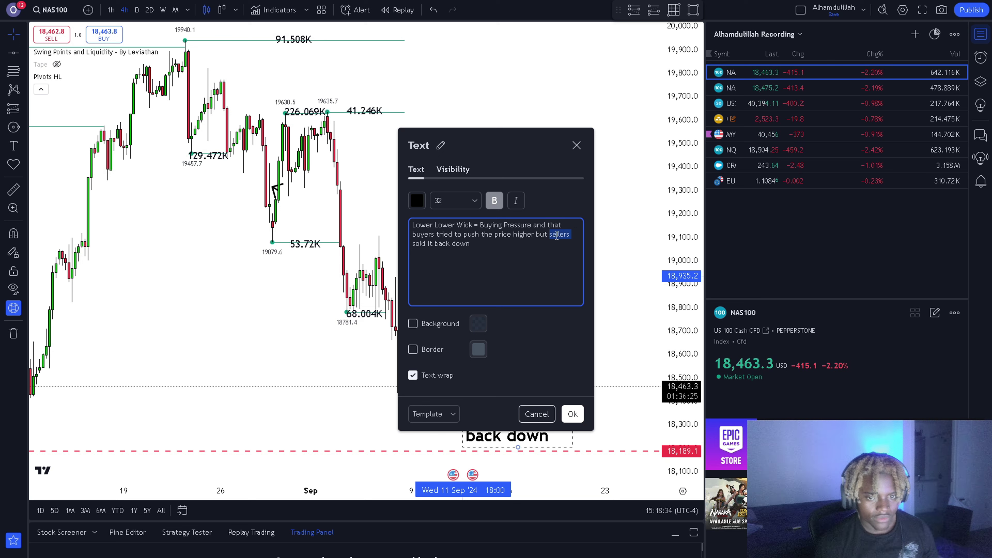
left_click(503, 225)
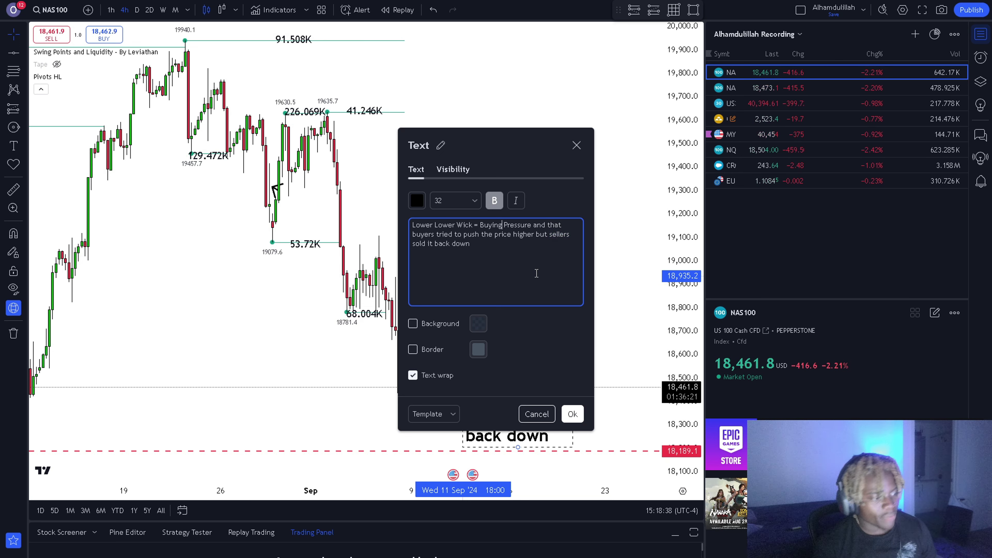
left_click(279, 337)
Examine the long lower wick at the 31 May 2024 low beside the circle and arrow
scroll(275, 341, "down", 12)
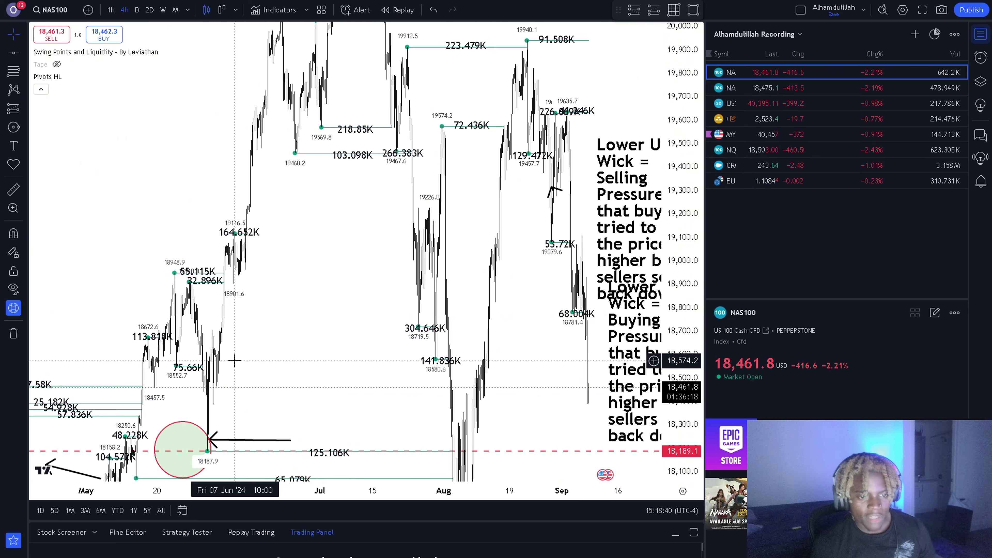
left_click_drag(250, 374, 611, 286)
scroll(359, 383, "up", 8)
scroll(359, 383, "up", 2)
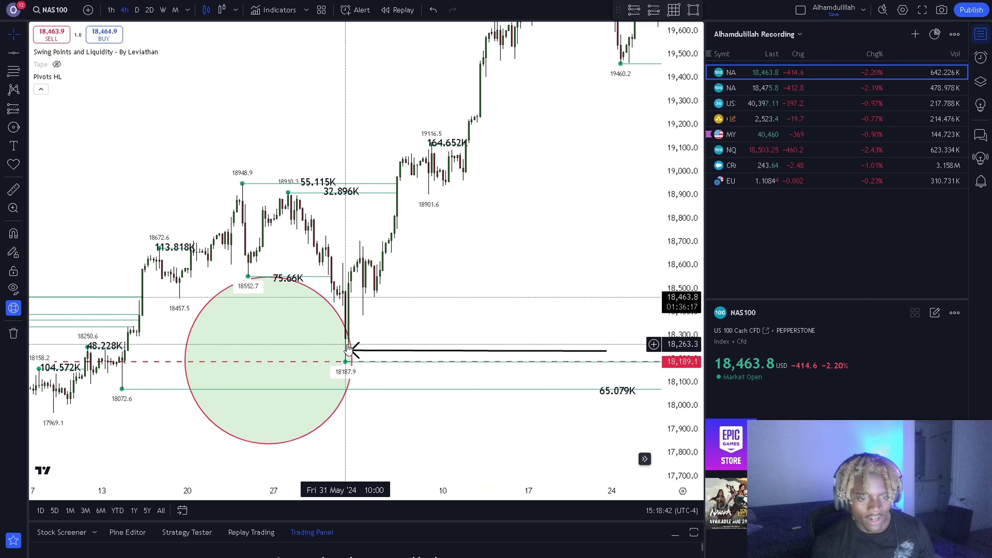